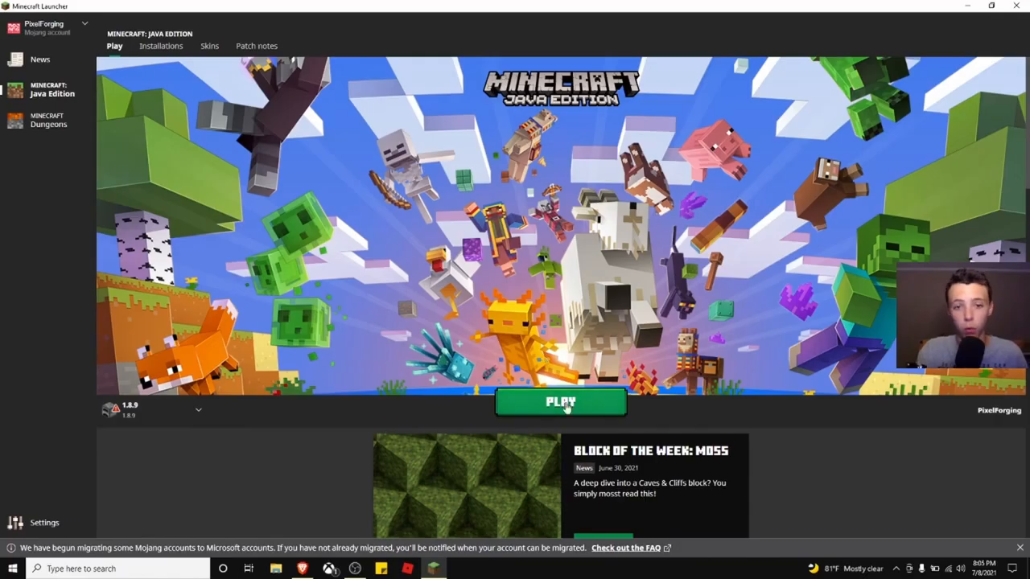
Delete the existing 1.8.9 installation from the Java Edition installations list and confirm the deletion.
{"action": "left_click", "coordinate": [161, 46]}
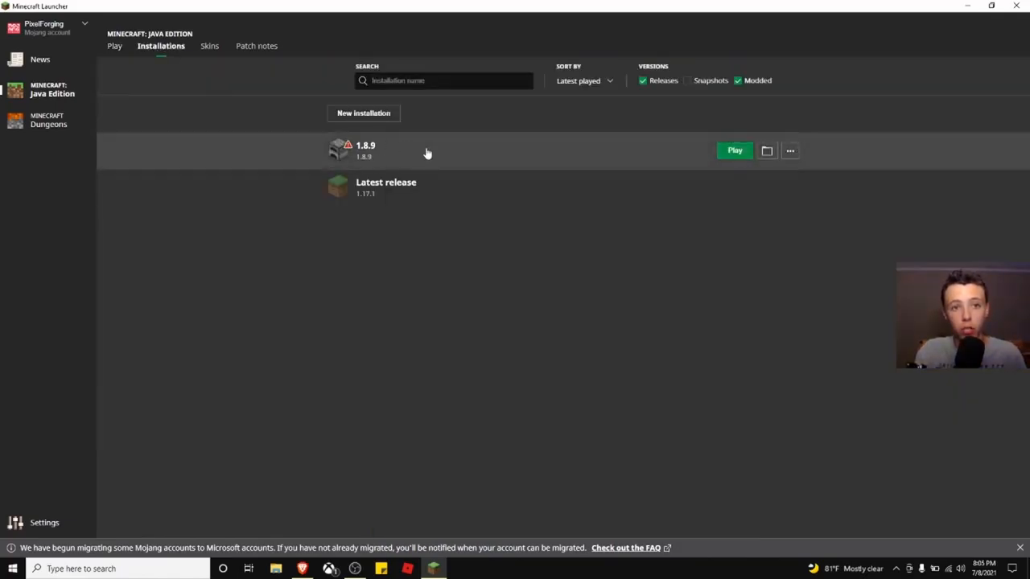
{"action": "left_click", "coordinate": [790, 150]}
{"action": "left_click", "coordinate": [771, 207]}
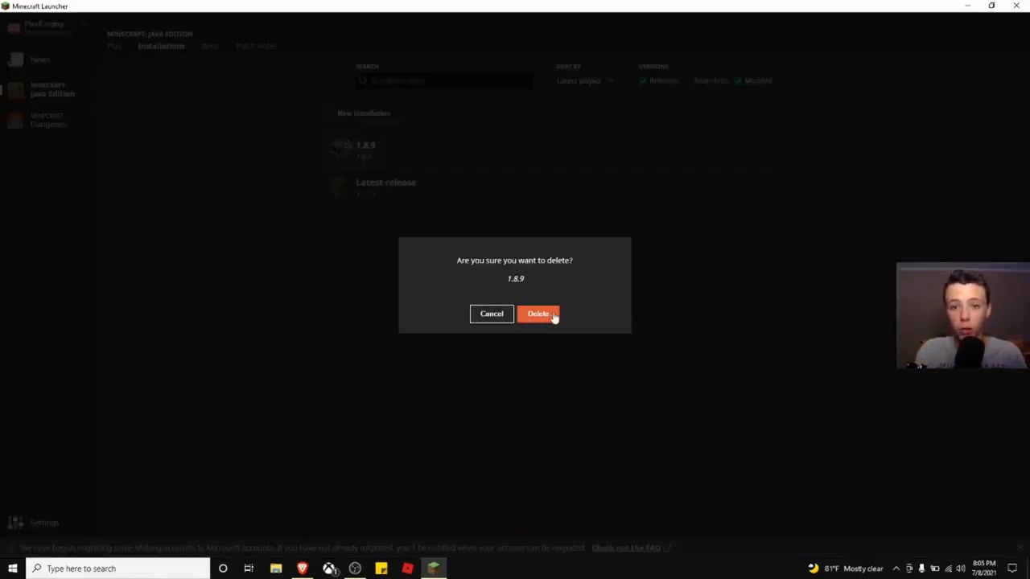
{"action": "left_click", "coordinate": [550, 316]}
Create a new installation named 1.8.9 that uses version release 1.8.9.
{"action": "left_click", "coordinate": [360, 113]}
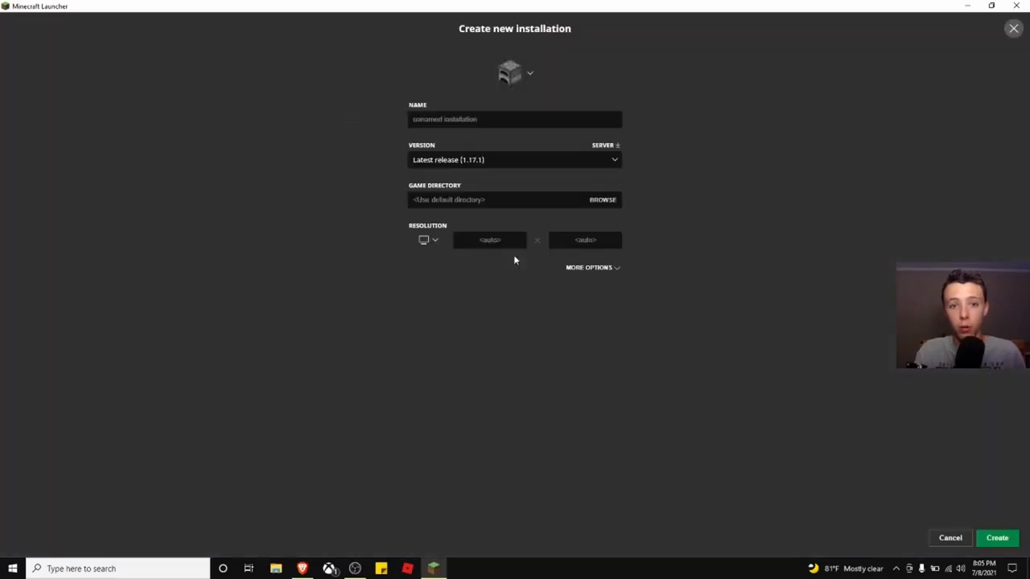
{"action": "left_click", "coordinate": [490, 159]}
{"action": "scroll", "coordinate": [508, 230], "scroll_direction": "down", "scroll_amount": 10}
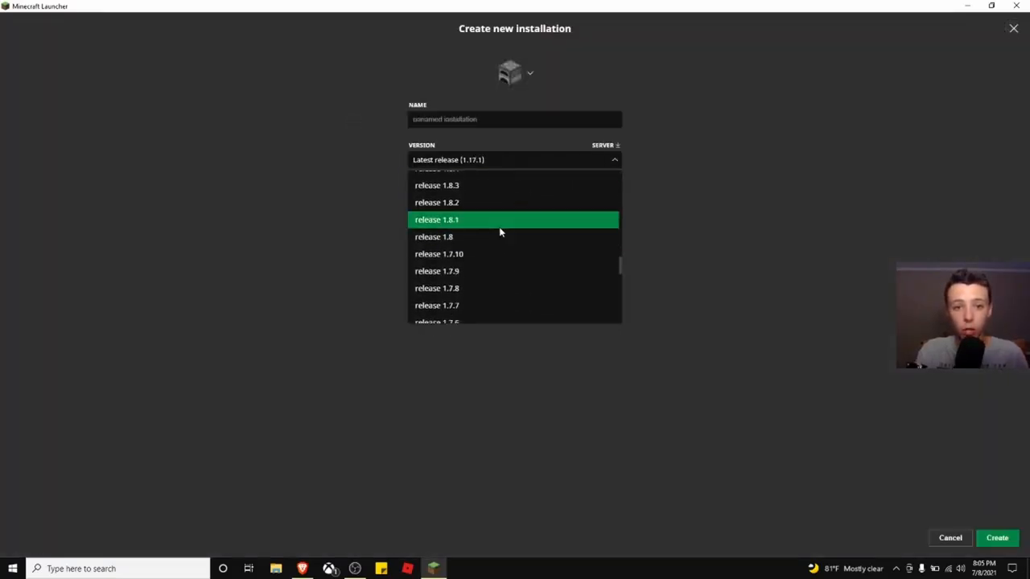
{"action": "scroll", "coordinate": [499, 233], "scroll_direction": "up", "scroll_amount": 3}
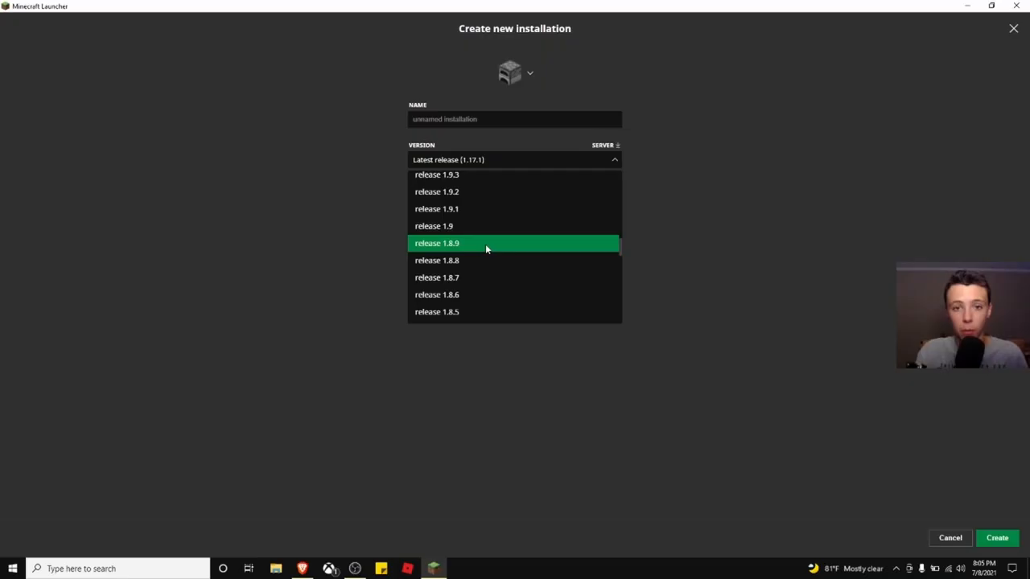
{"action": "left_click", "coordinate": [486, 244]}
{"action": "left_click", "coordinate": [461, 121]}
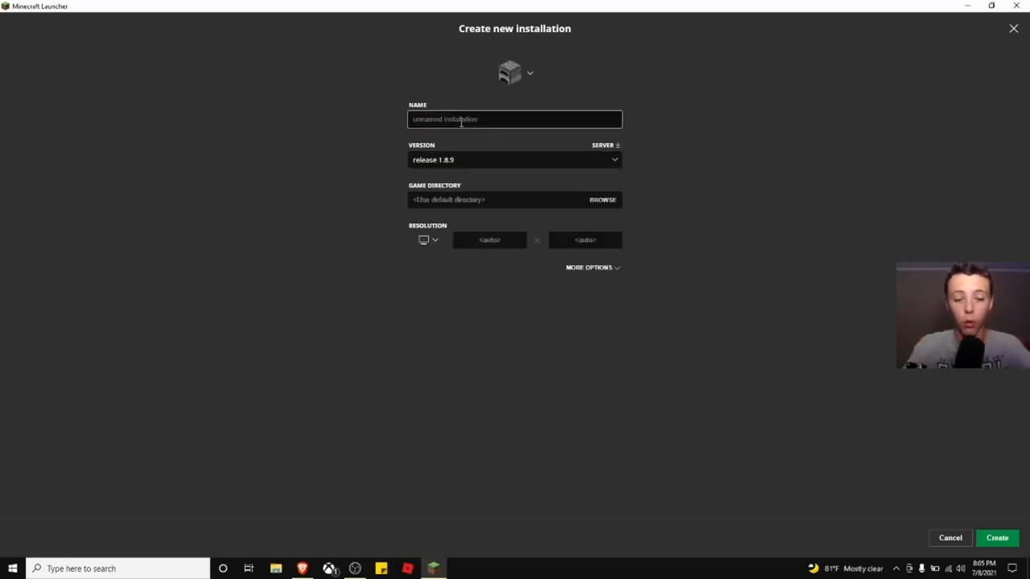
{"action": "type", "text": "1.8.9"}
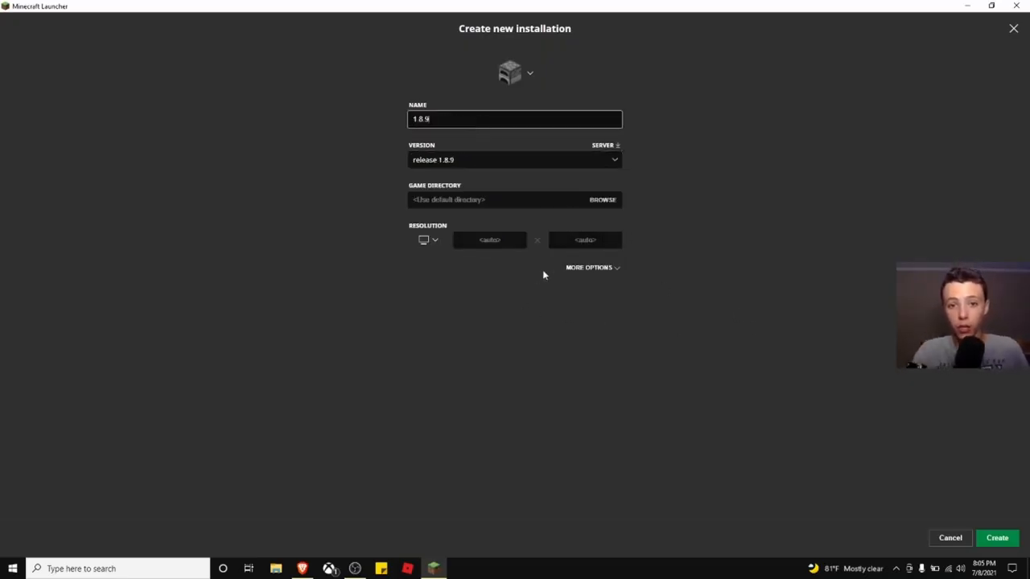
{"action": "left_click", "coordinate": [573, 268]}
{"action": "left_click", "coordinate": [586, 269]}
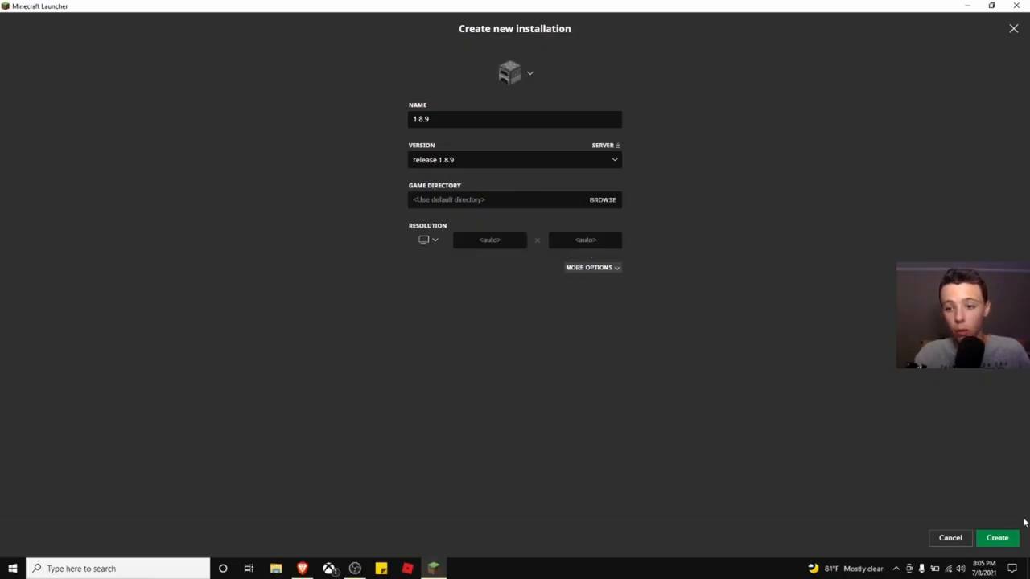
{"action": "left_click", "coordinate": [1014, 539]}
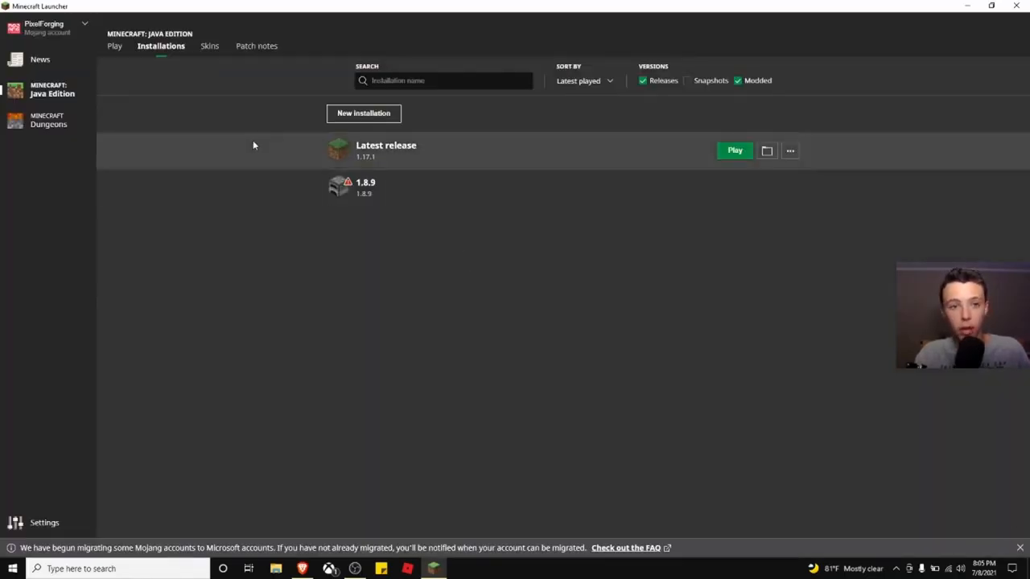
Launch the 1.8.9 installation, accepting the risks without further warnings for it, and quit the game from its title screen.
{"action": "left_click", "coordinate": [115, 47]}
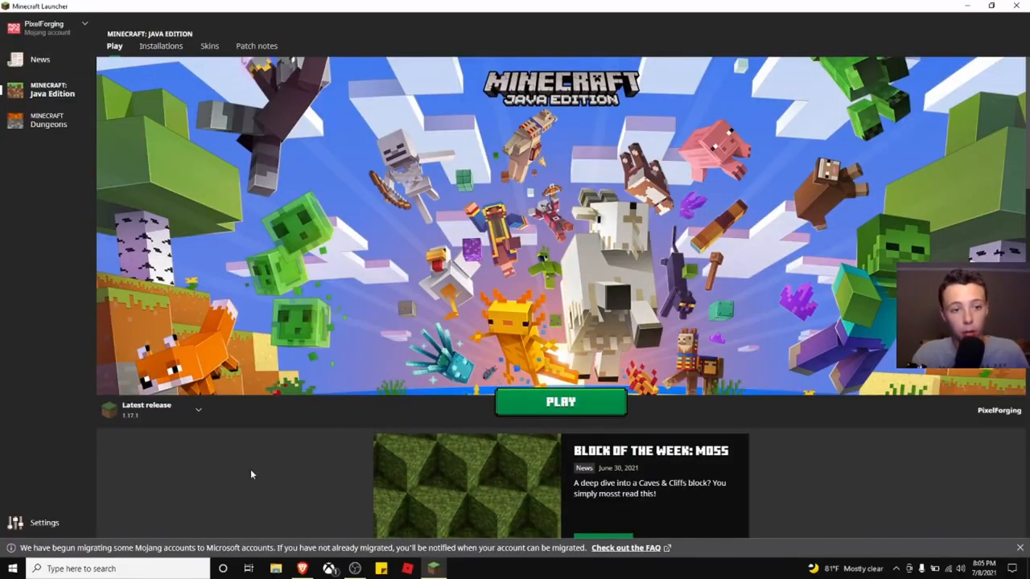
{"action": "left_click", "coordinate": [198, 415]}
{"action": "left_click", "coordinate": [161, 382]}
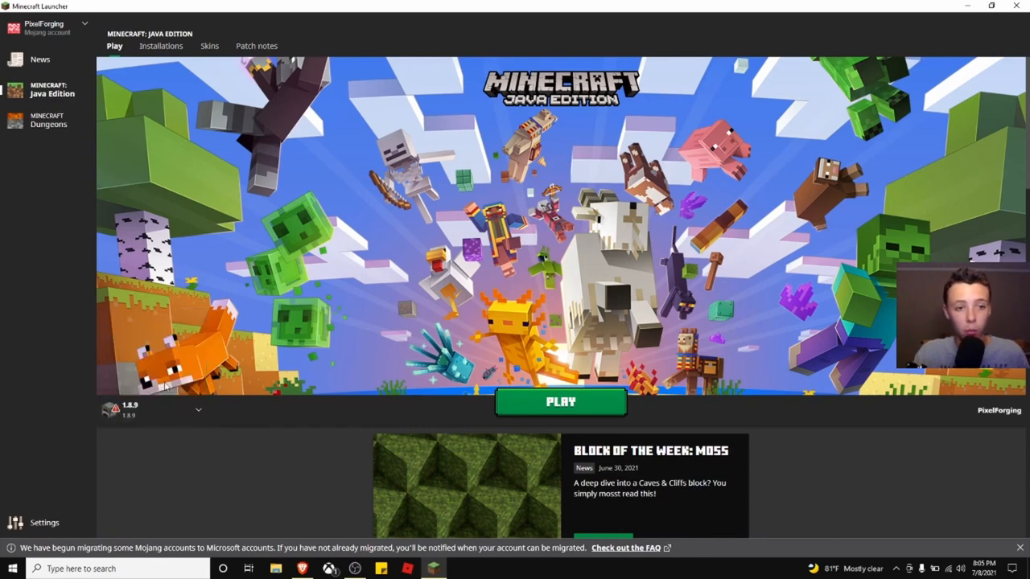
{"action": "left_click", "coordinate": [555, 403]}
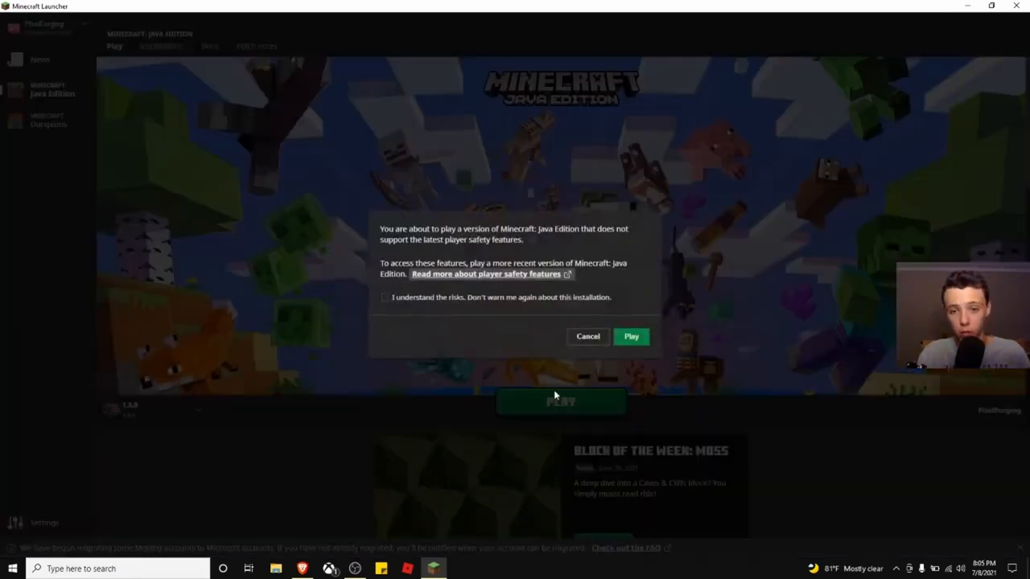
{"action": "left_click", "coordinate": [384, 299]}
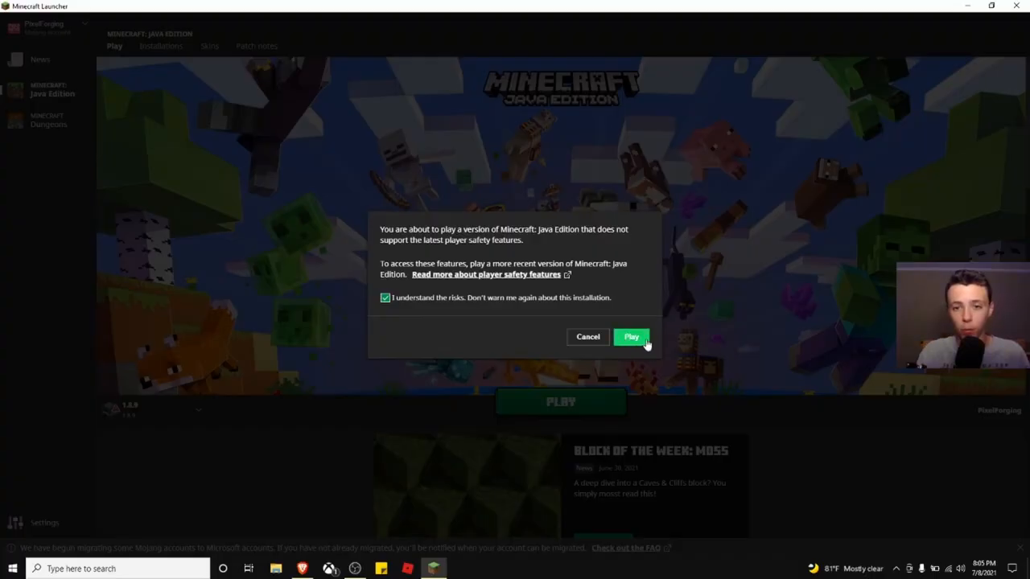
{"action": "left_click", "coordinate": [632, 337]}
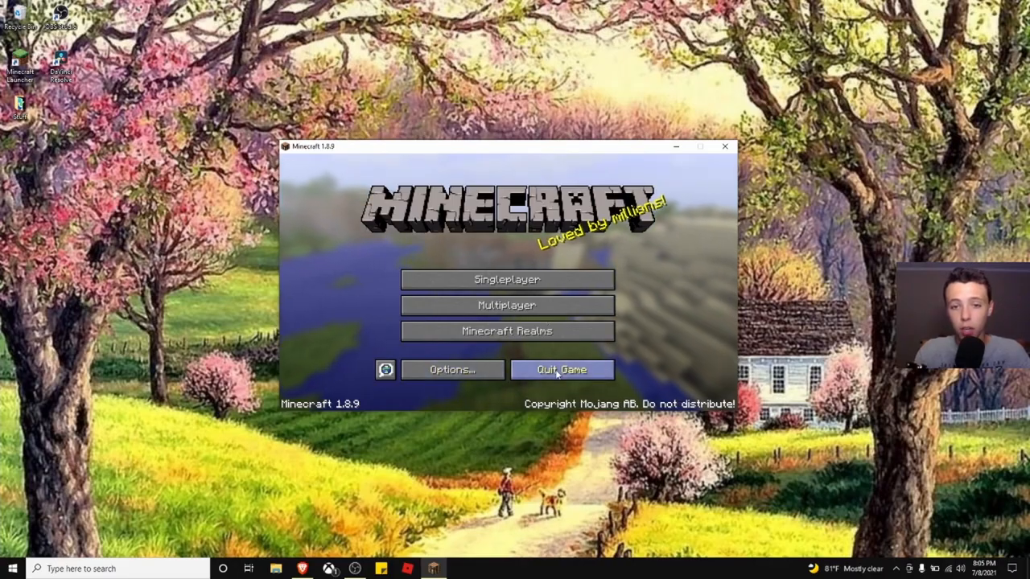
{"action": "left_click", "coordinate": [535, 370]}
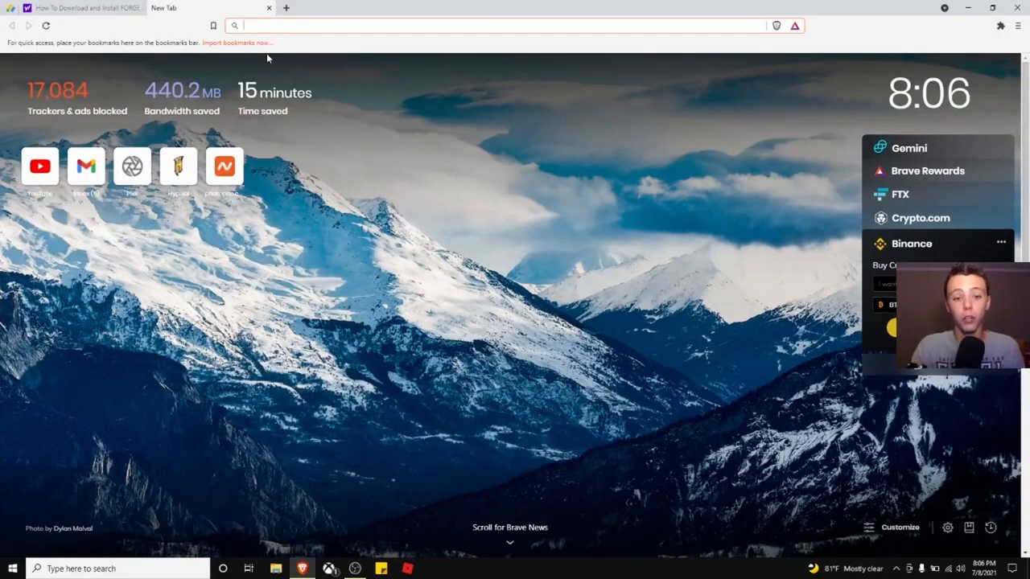
In the Brave browser, search for forge 1.8.9, open the Minecraft Forge 1.8.9 downloads page and close the search results.
{"action": "type", "text": "forge"}
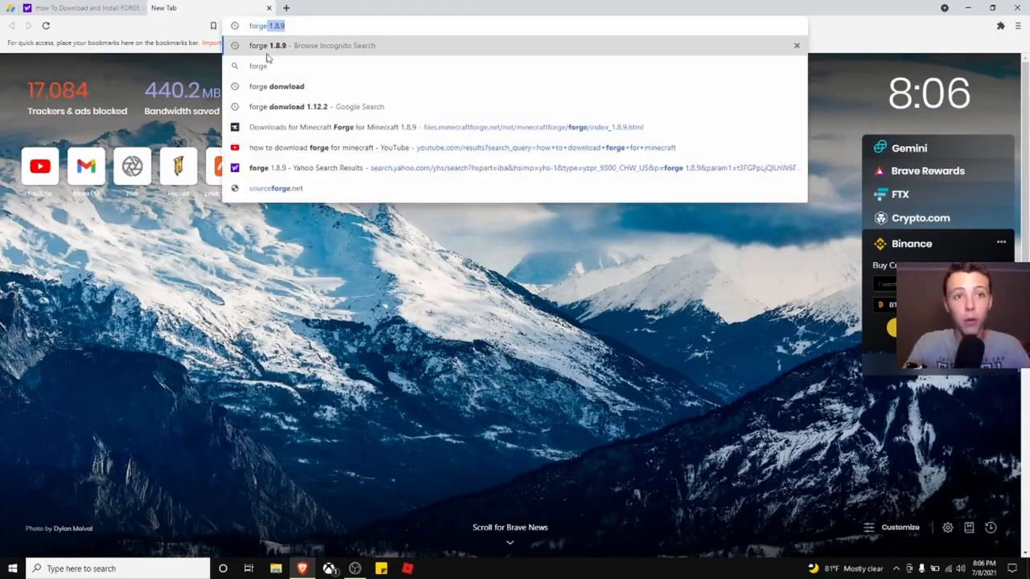
{"action": "key", "text": "Return"}
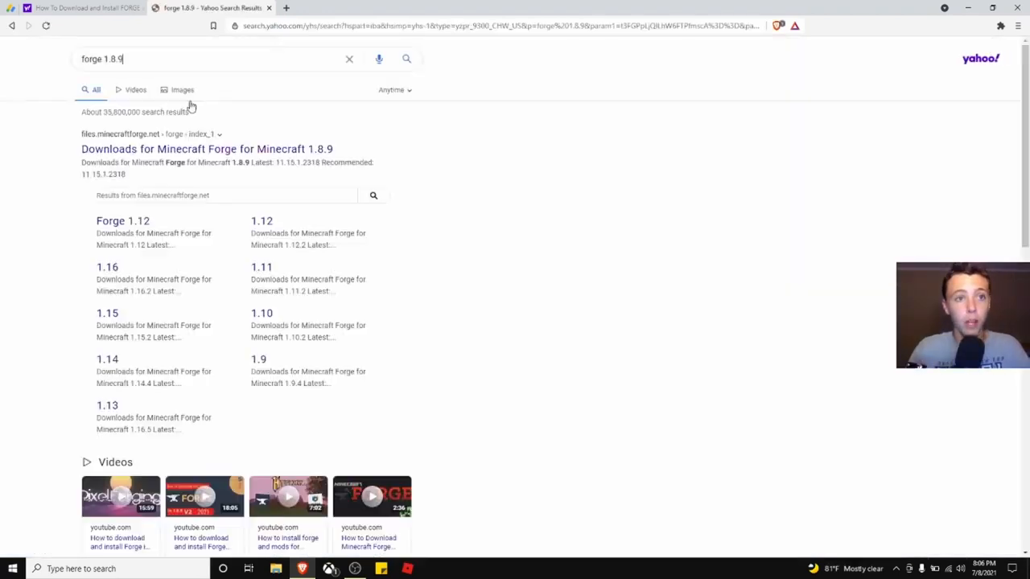
{"action": "left_click", "coordinate": [164, 147]}
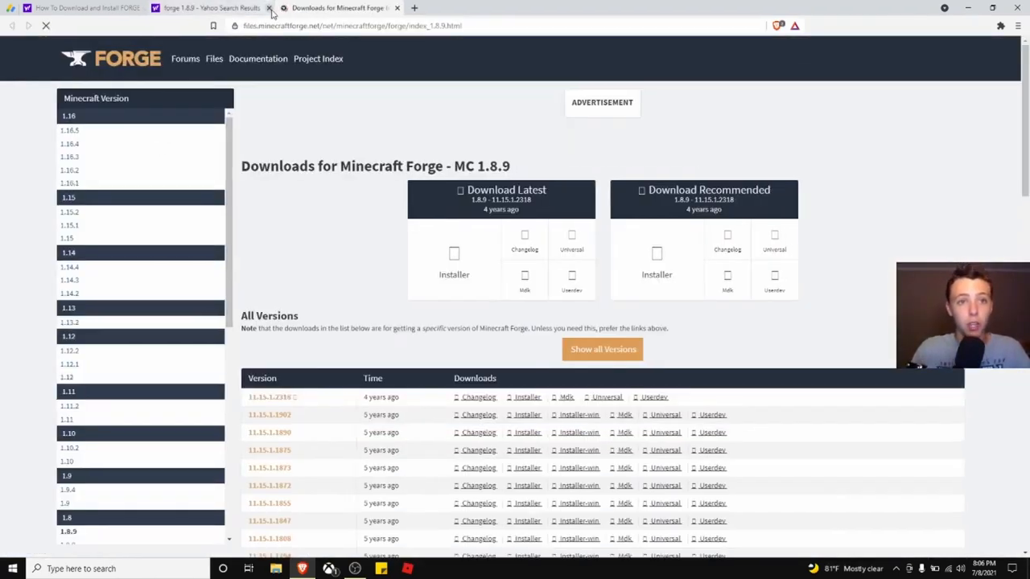
{"action": "left_click", "coordinate": [269, 8]}
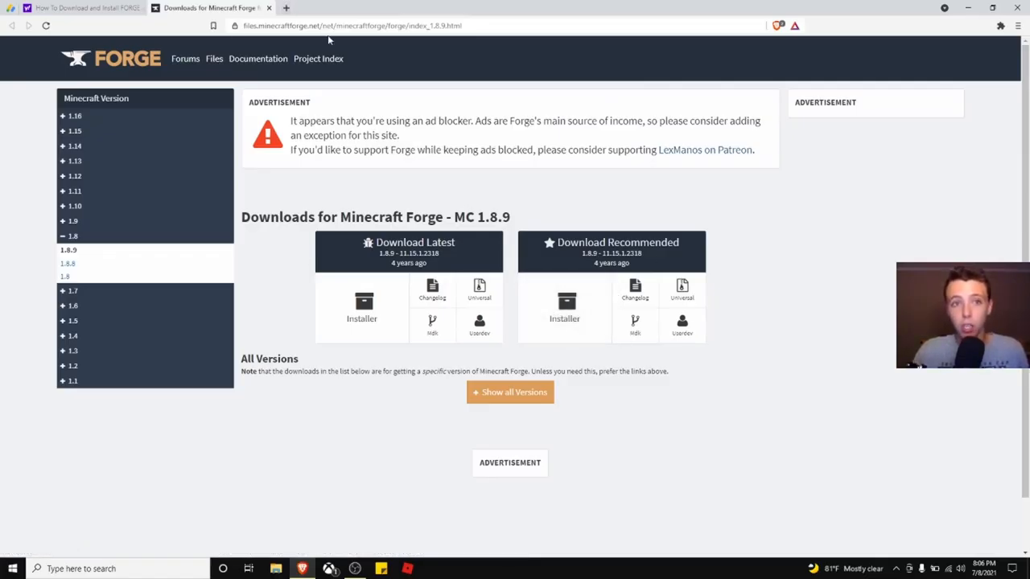
Search the web for java, view the 64-bit Java for Windows download page on java.com, and close the Java pages.
{"action": "left_click", "coordinate": [284, 8]}
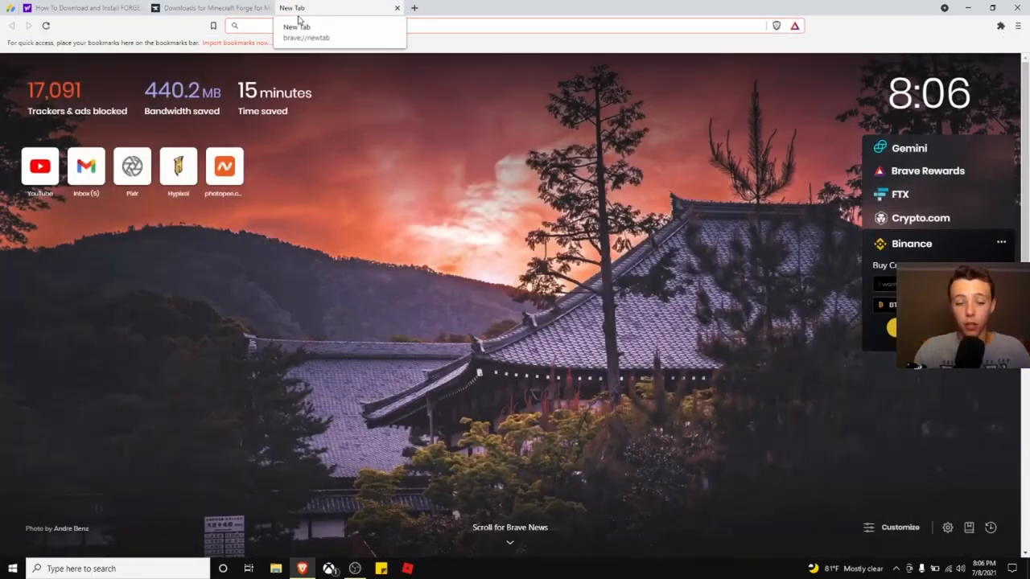
{"action": "type", "text": "java"}
{"action": "key", "text": "Return"}
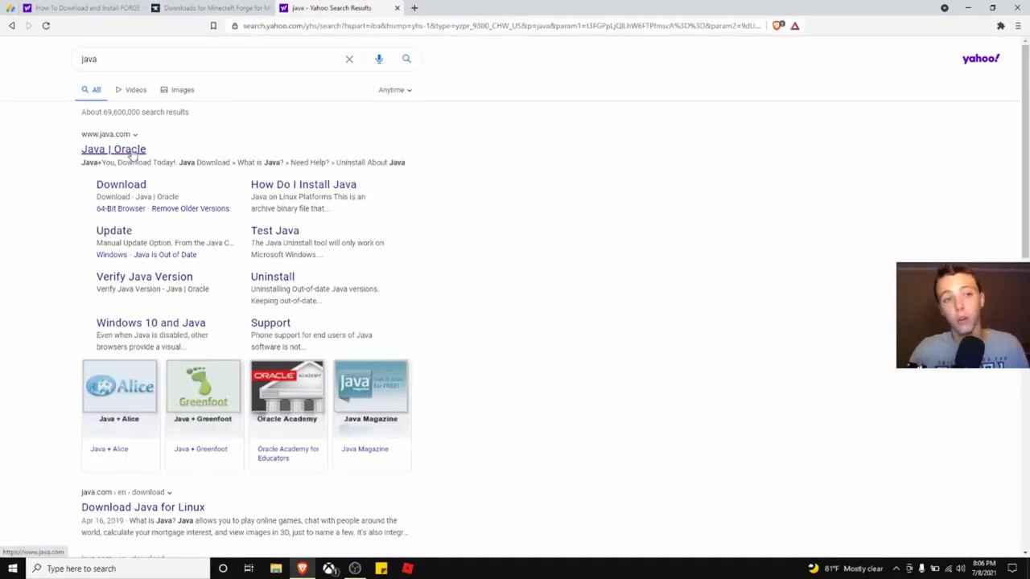
{"action": "left_click", "coordinate": [125, 150]}
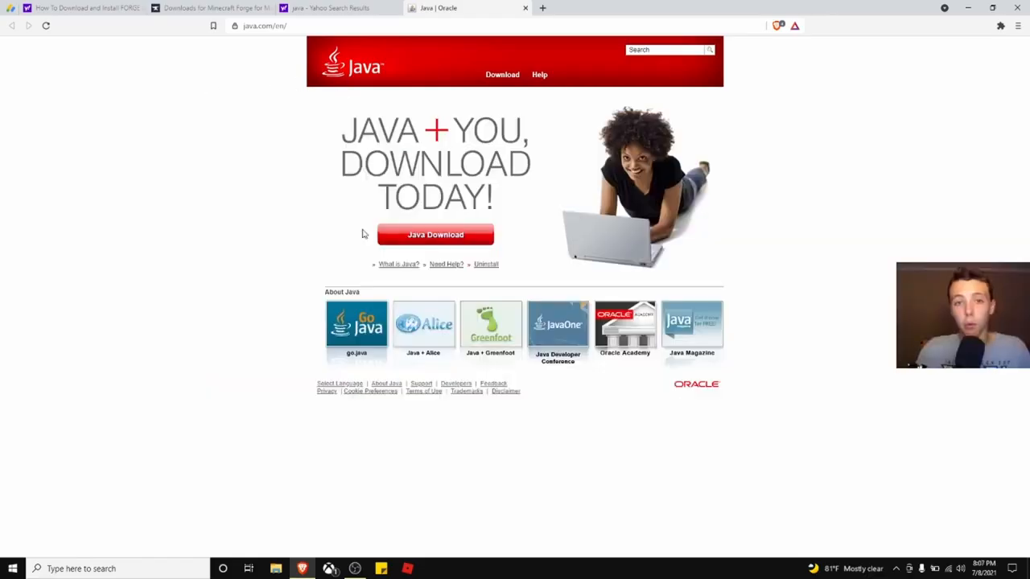
{"action": "left_click", "coordinate": [433, 235]}
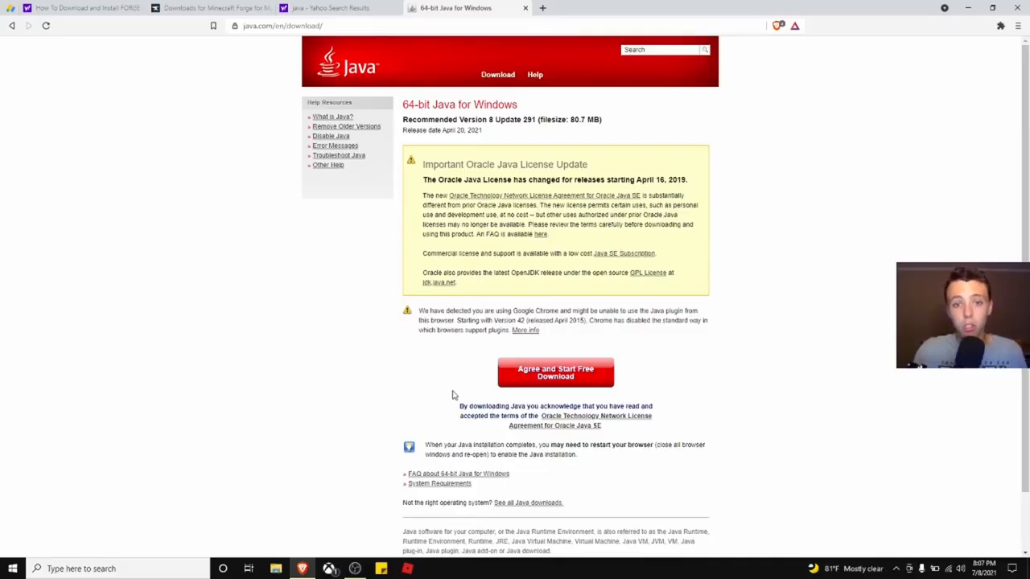
{"action": "left_click", "coordinate": [525, 8]}
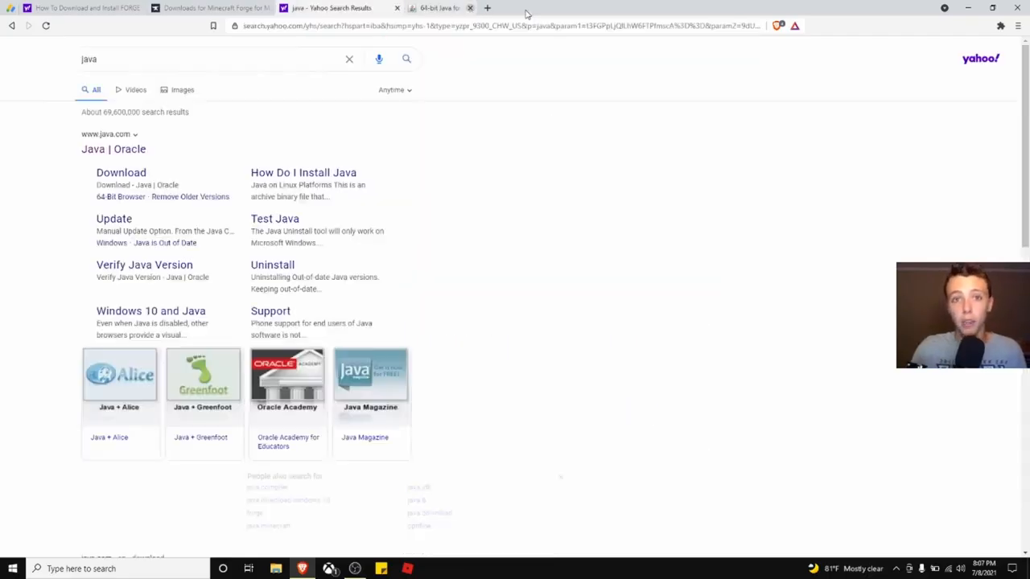
{"action": "left_click", "coordinate": [397, 8]}
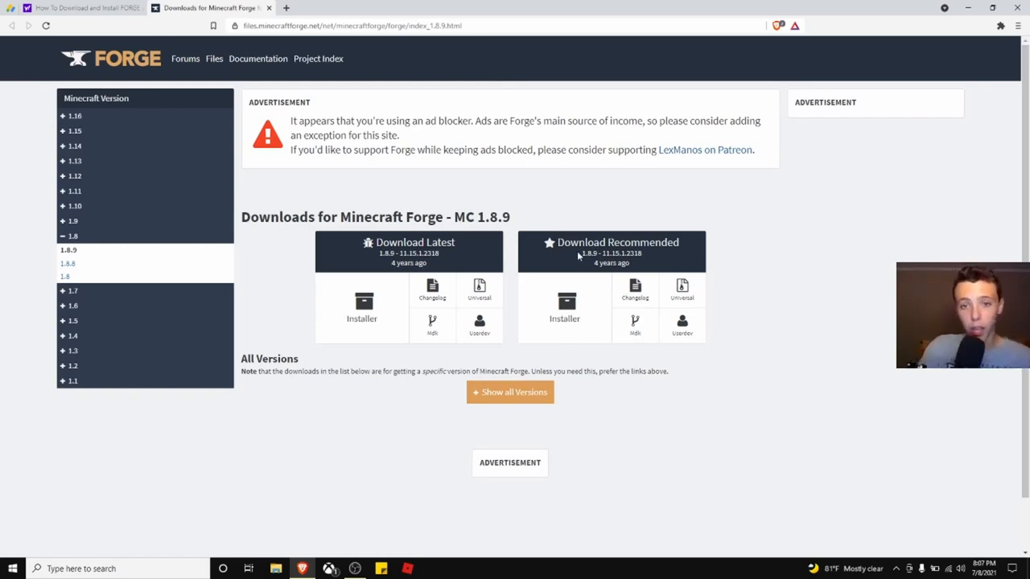
Download the recommended Forge installer for Minecraft 1.8.9, skipping the advertisement page and saving the jar file.
{"action": "left_click", "coordinate": [565, 302]}
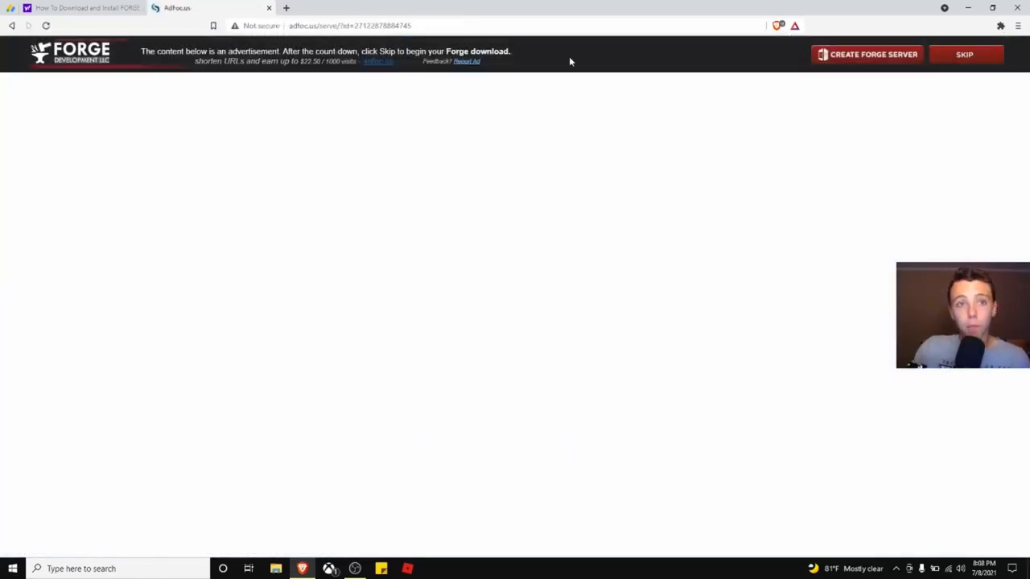
{"action": "left_click", "coordinate": [993, 55]}
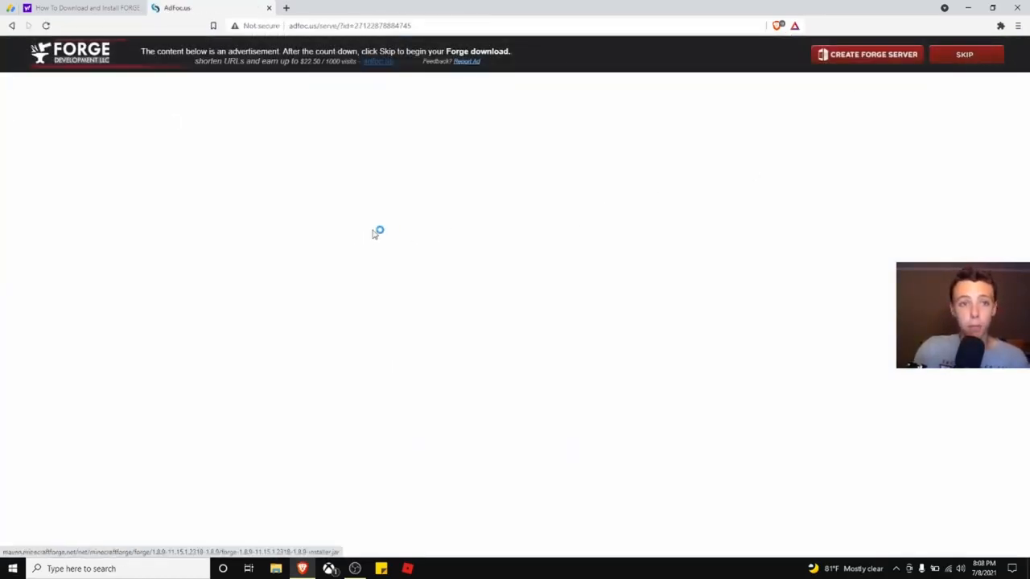
{"action": "left_click", "coordinate": [423, 272]}
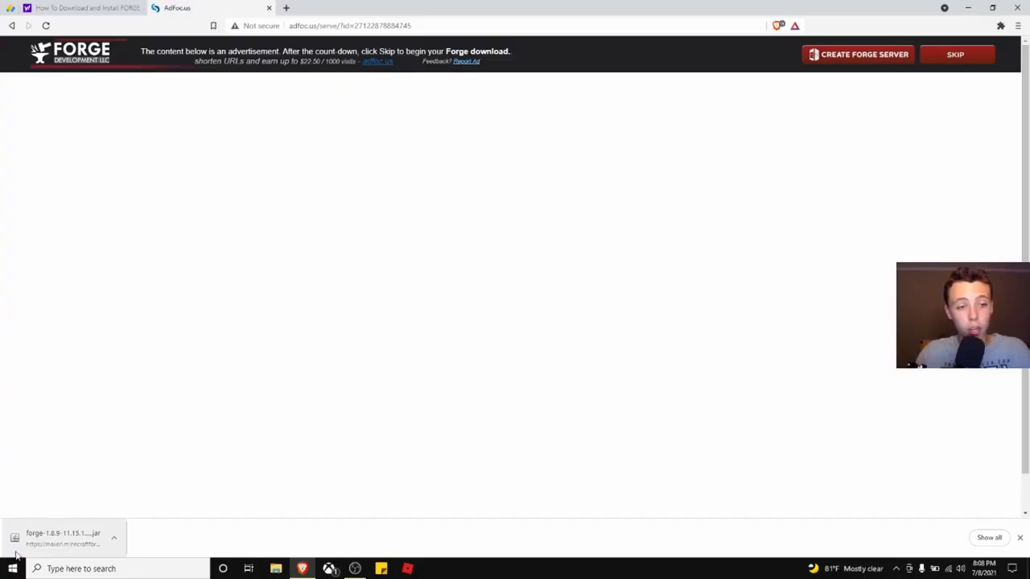
Open Programs and Features in the Windows Control Panel, search the installed programs for java, and shrink the window from full screen.
{"action": "left_click", "coordinate": [45, 568]}
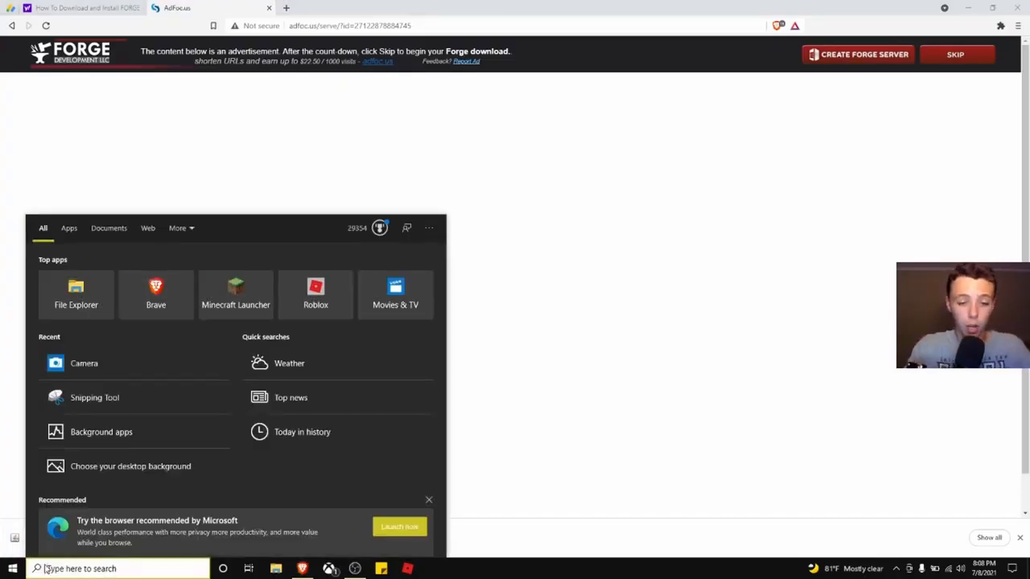
{"action": "type", "text": "cont"}
{"action": "left_click", "coordinate": [251, 359]}
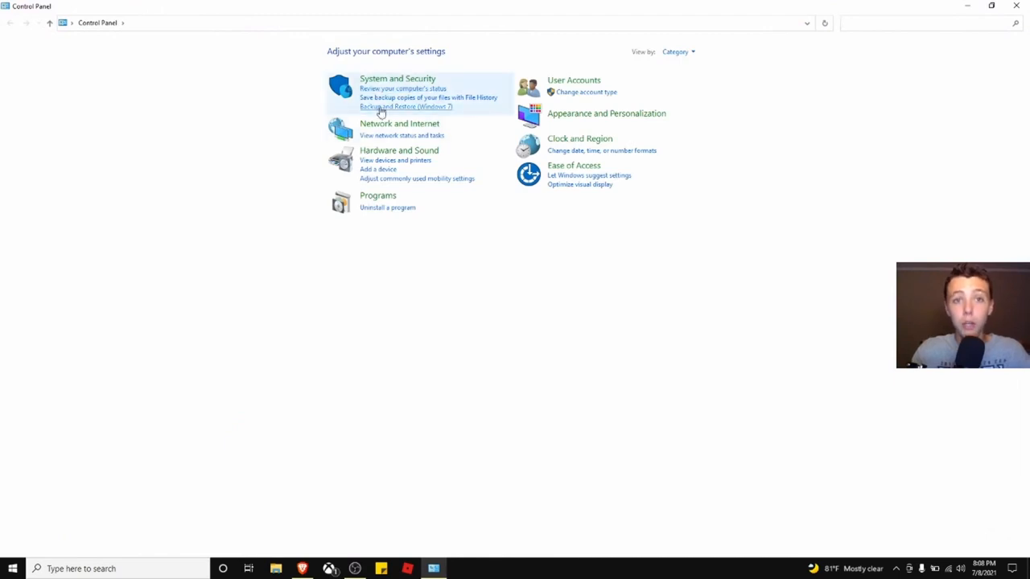
{"action": "left_click", "coordinate": [381, 198]}
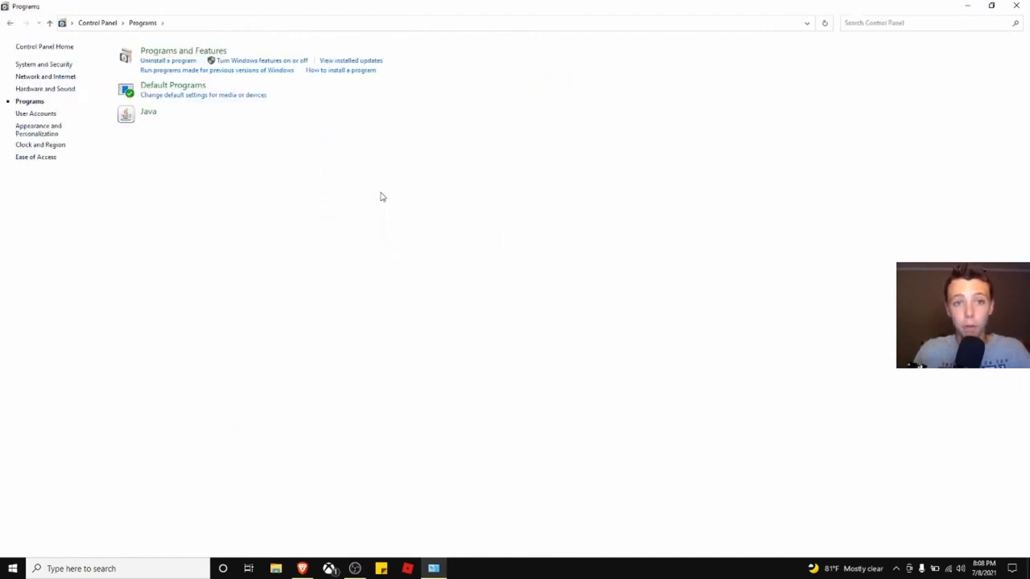
{"action": "left_click", "coordinate": [177, 52]}
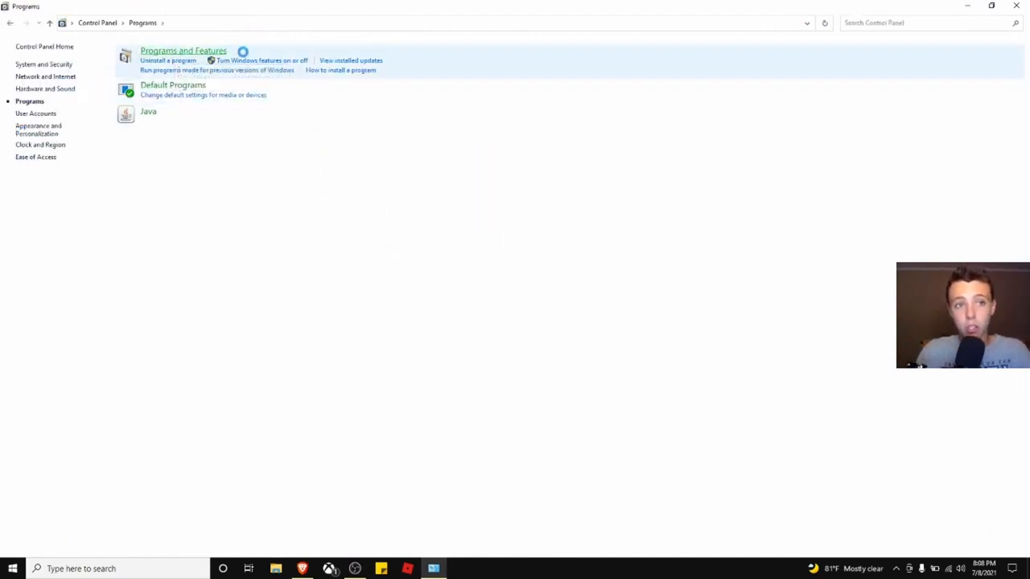
{"action": "left_click", "coordinate": [885, 25]}
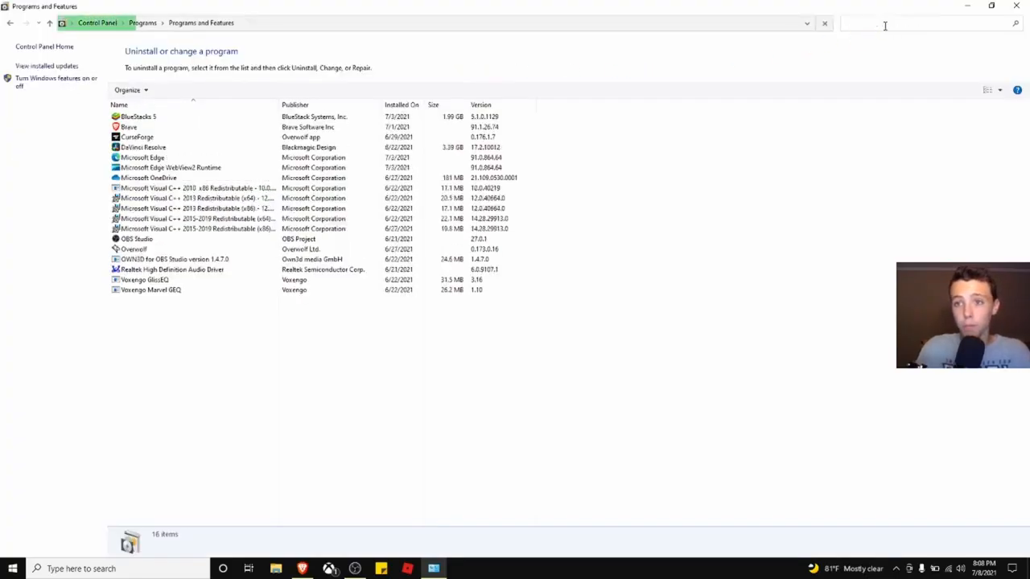
{"action": "type", "text": "java"}
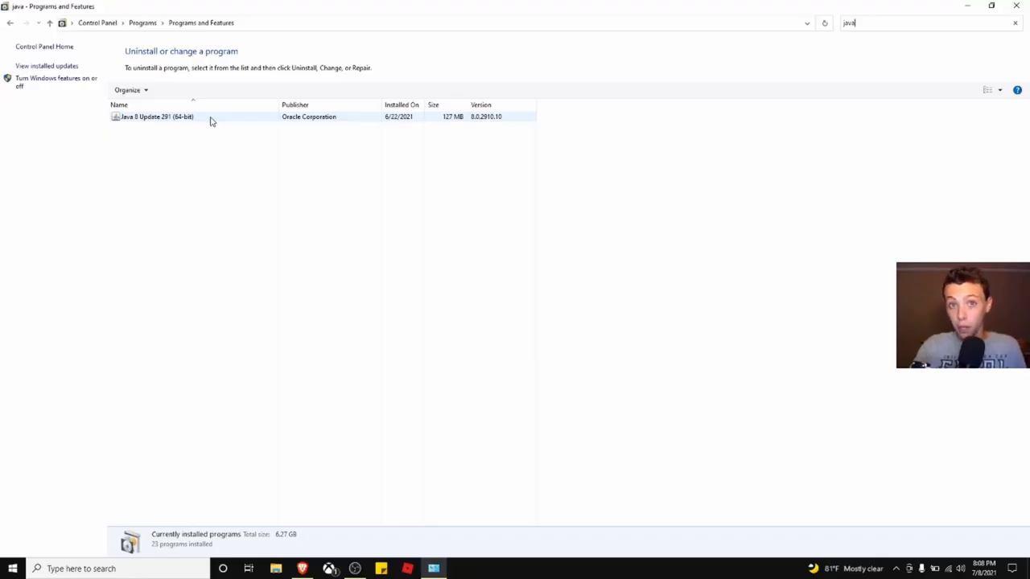
{"action": "left_click", "coordinate": [993, 6]}
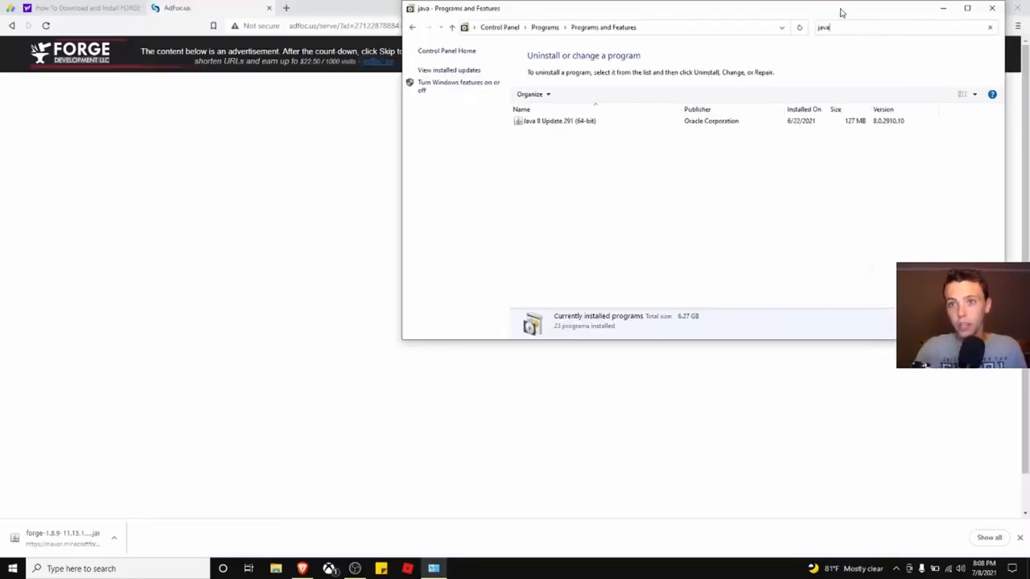
Clear the java program search and open the Windows settings for choosing default apps by file type, going through Default Programs.
{"action": "left_click_drag", "start_coordinate": [841, 12], "coordinate": [563, 0]}
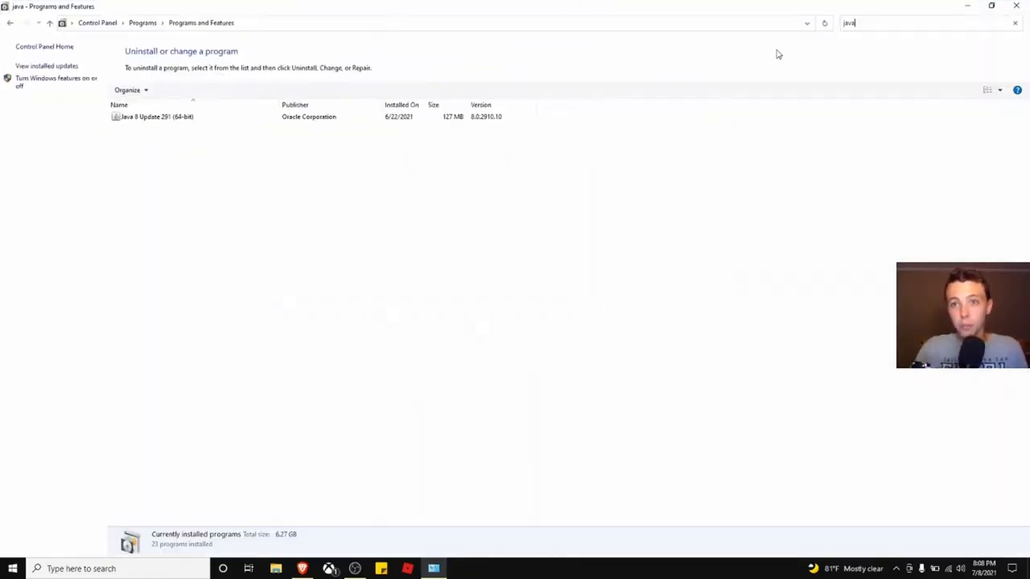
{"action": "left_click", "coordinate": [1016, 24]}
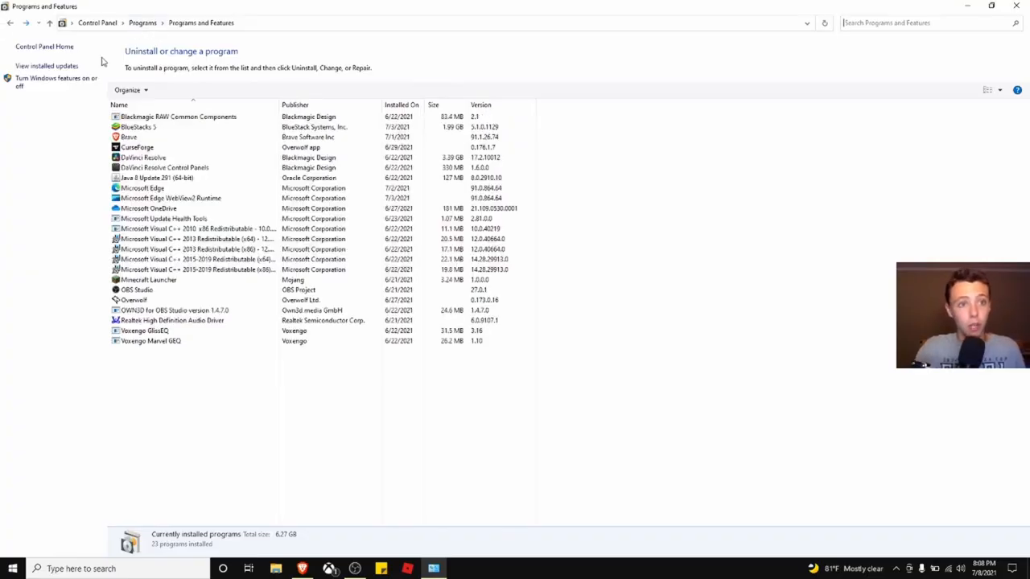
{"action": "left_click", "coordinate": [10, 24]}
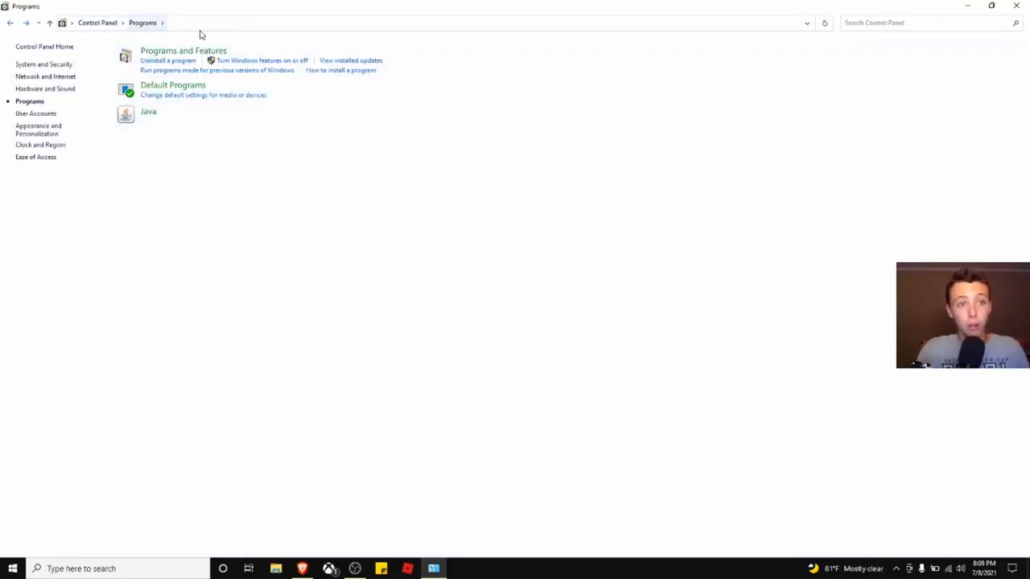
{"action": "left_click", "coordinate": [179, 87]}
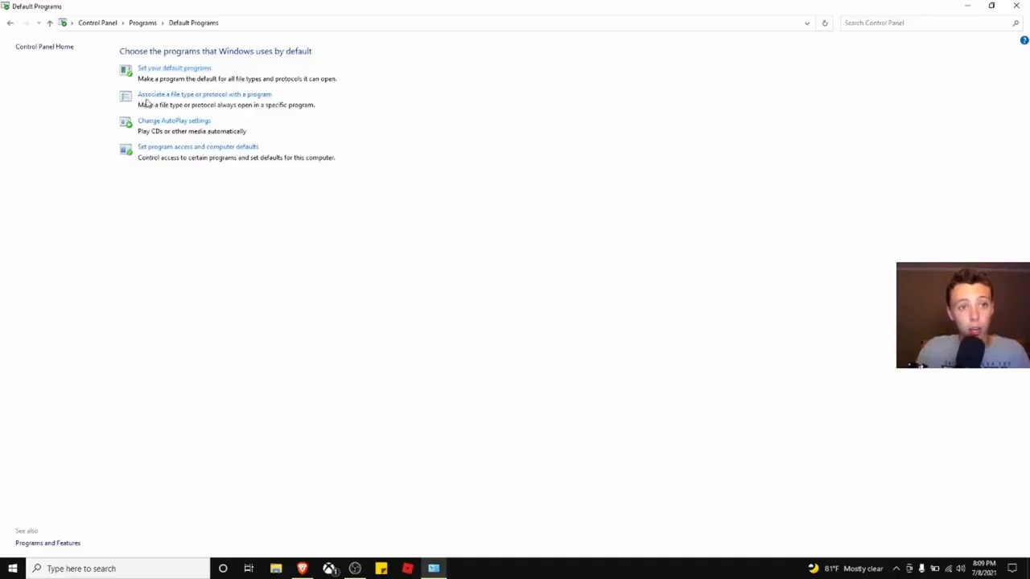
{"action": "left_click", "coordinate": [191, 98]}
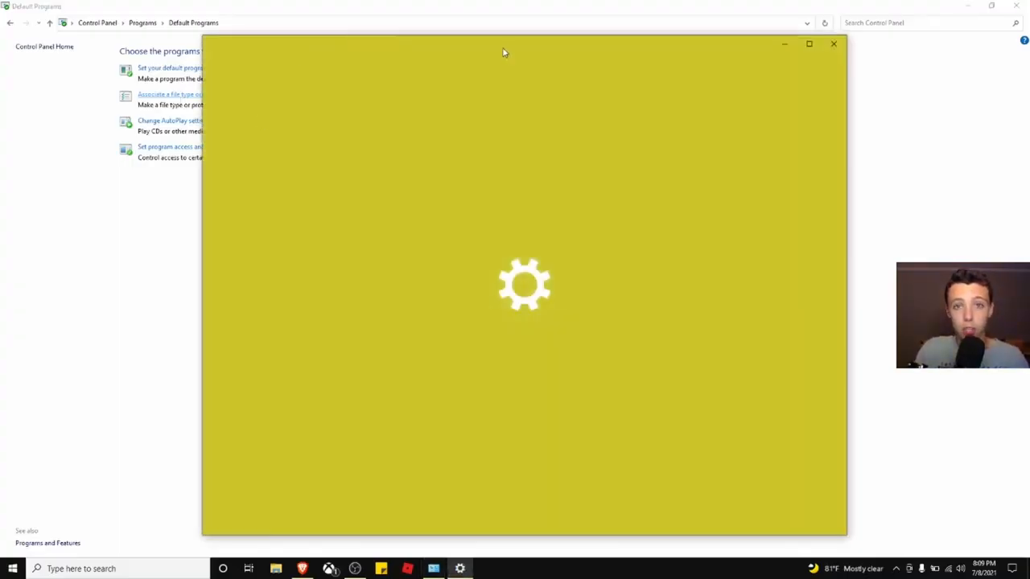
{"action": "left_click_drag", "start_coordinate": [502, 52], "coordinate": [536, 3]}
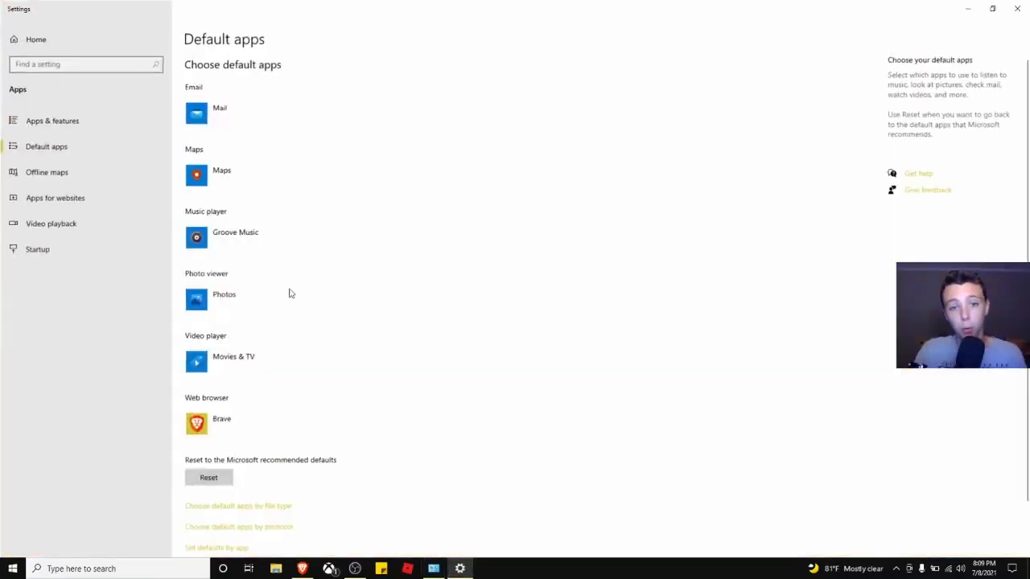
{"action": "scroll", "coordinate": [473, 312], "scroll_direction": "down", "scroll_amount": 2}
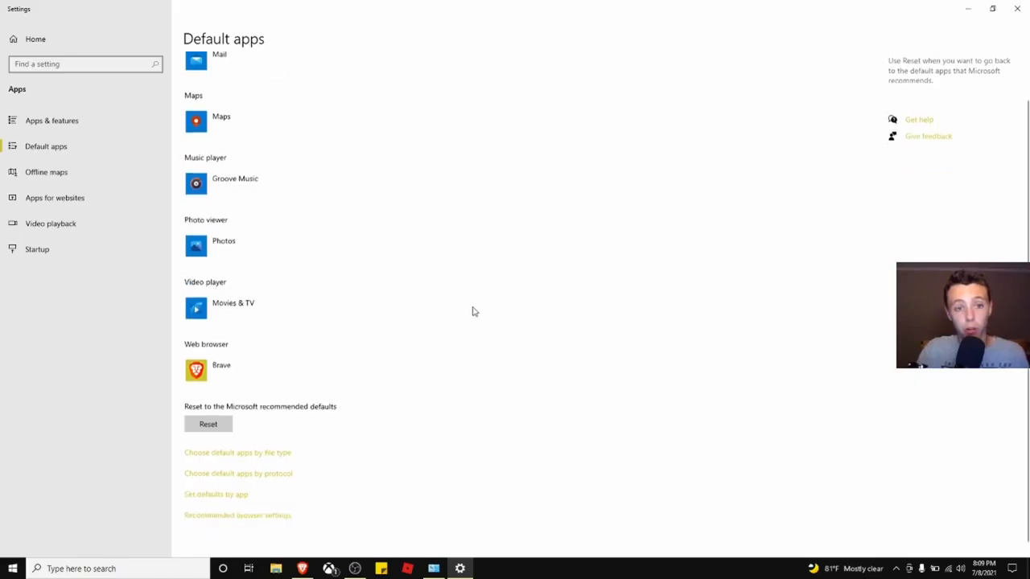
{"action": "left_click", "coordinate": [242, 447]}
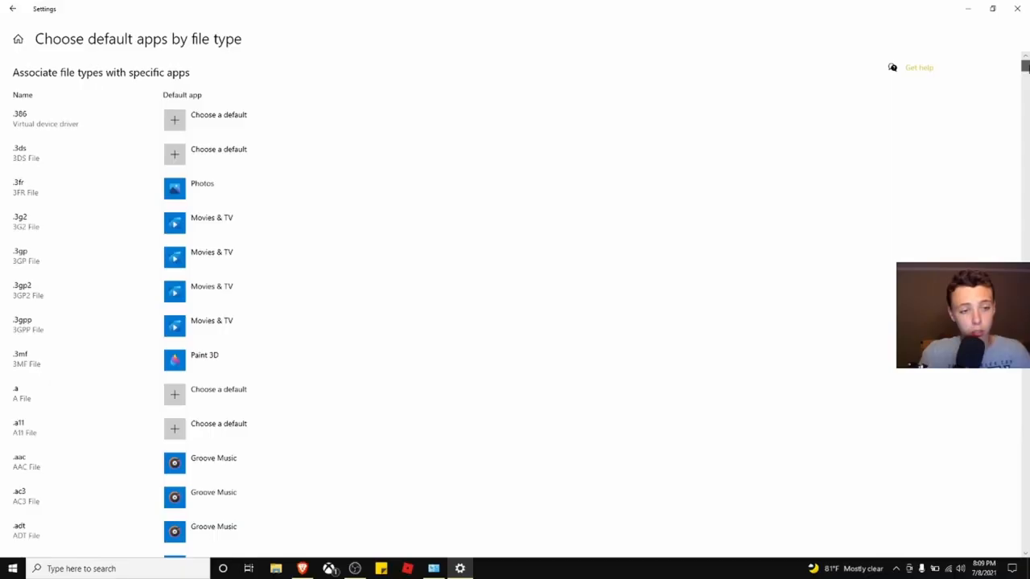
Check which default app is assigned to .jar files, view the available choices, and close Settings and Control Panel.
{"action": "left_click_drag", "start_coordinate": [1025, 67], "coordinate": [1026, 262]}
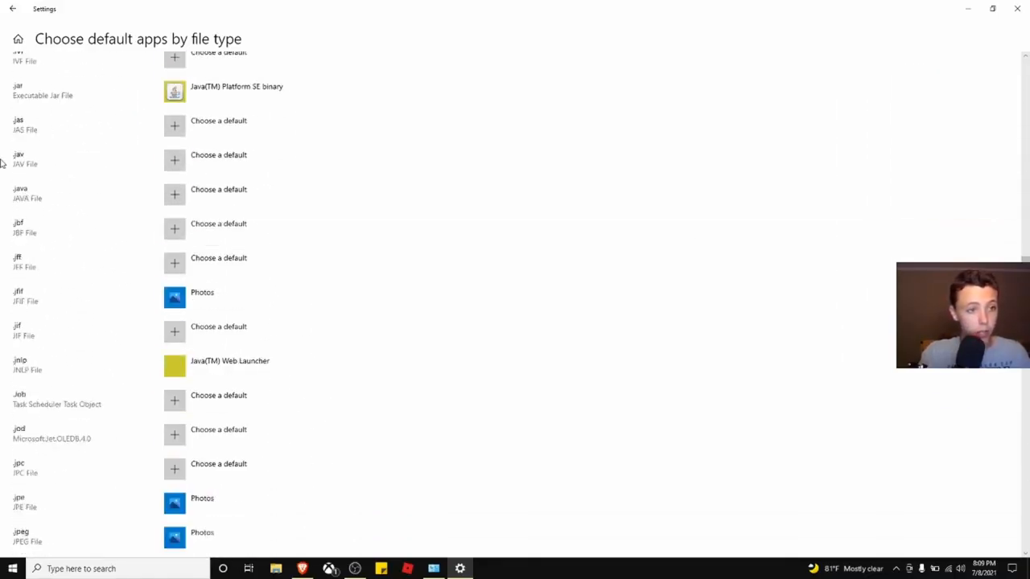
{"action": "scroll", "coordinate": [75, 186], "scroll_direction": "up", "scroll_amount": 4}
{"action": "scroll", "coordinate": [56, 400], "scroll_direction": "down", "scroll_amount": 1}
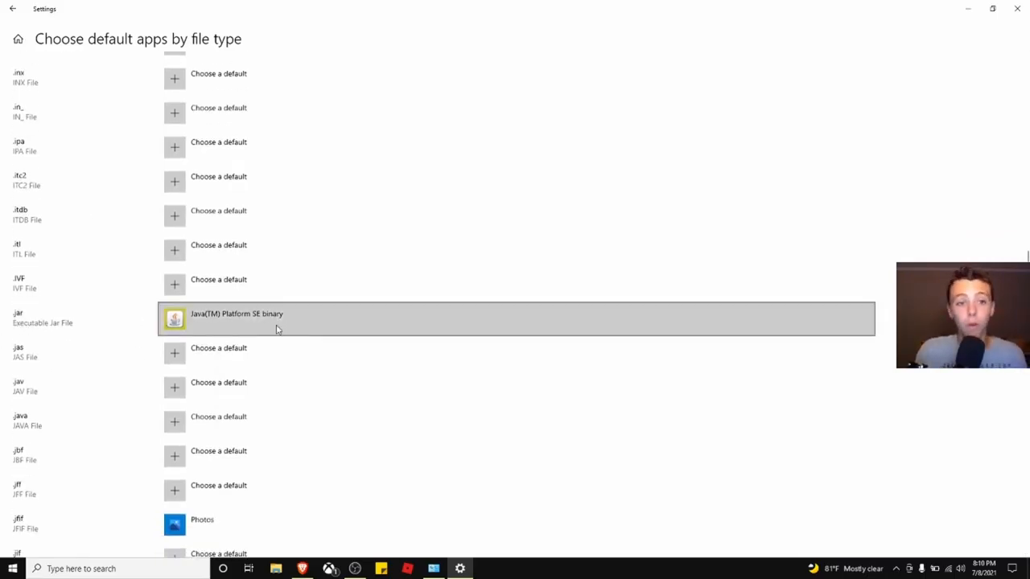
{"action": "left_click", "coordinate": [278, 323]}
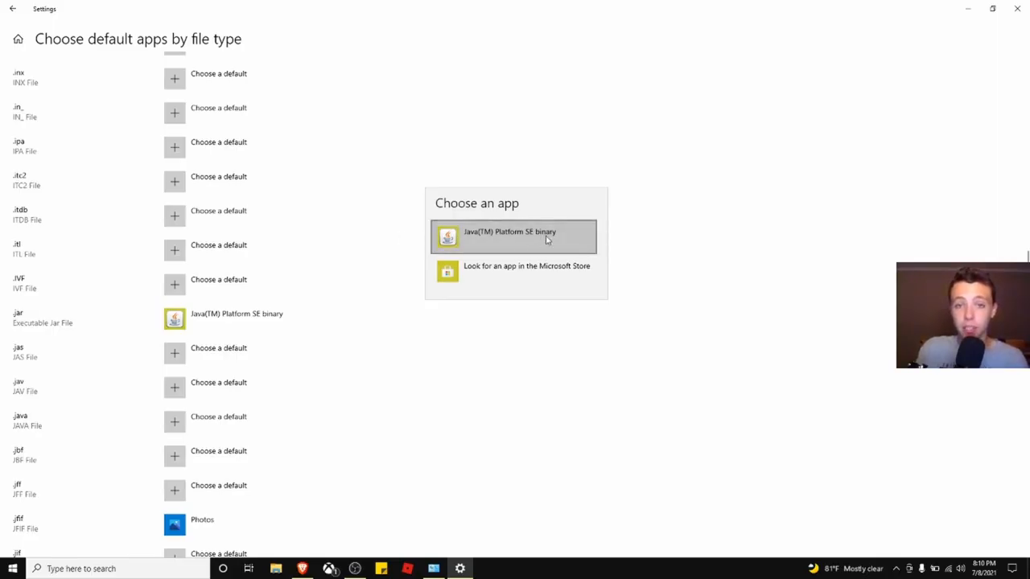
{"action": "left_click", "coordinate": [113, 332]}
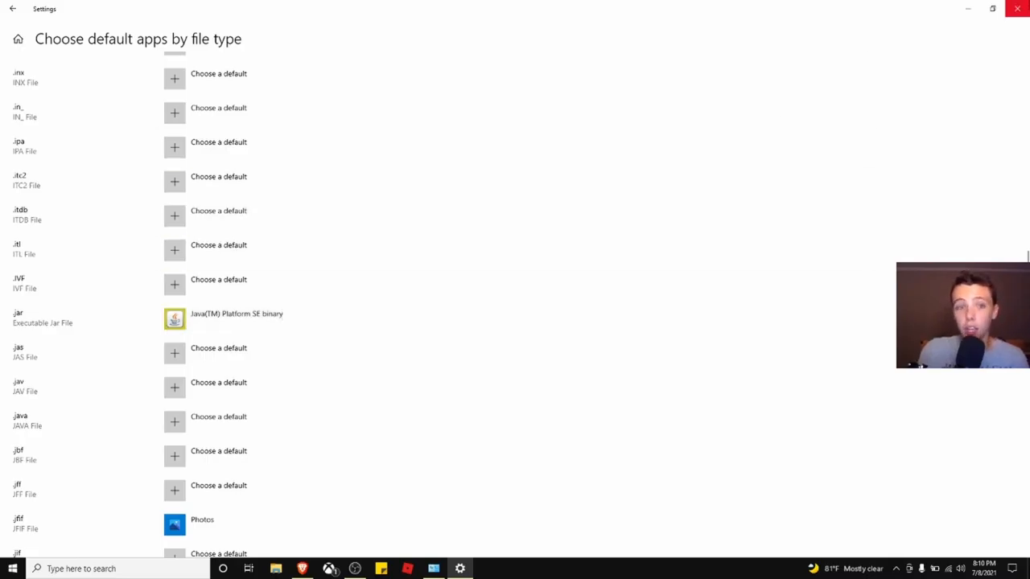
{"action": "left_click", "coordinate": [1019, 7]}
{"action": "left_click", "coordinate": [1019, 4]}
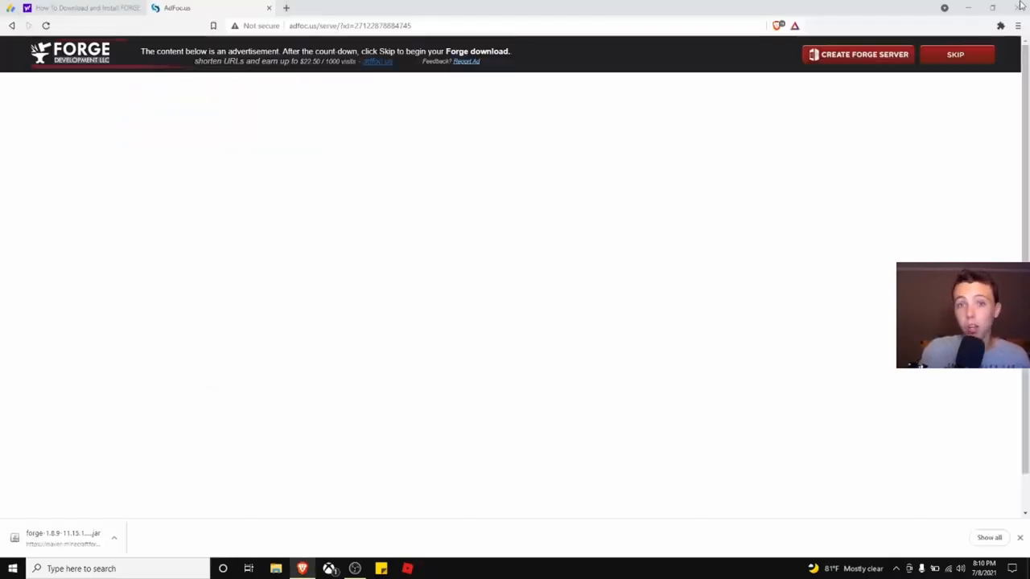
Put the downloaded Forge 1.8.9 installer jar from the browser onto the desktop and minimize the browser.
{"action": "left_click", "coordinate": [38, 539]}
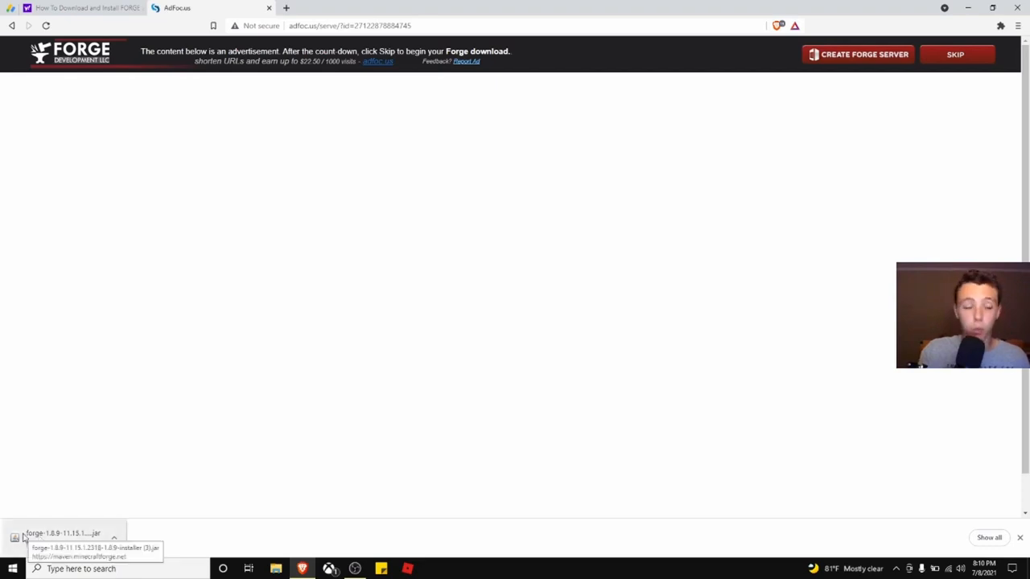
{"action": "double_click", "coordinate": [384, 5]}
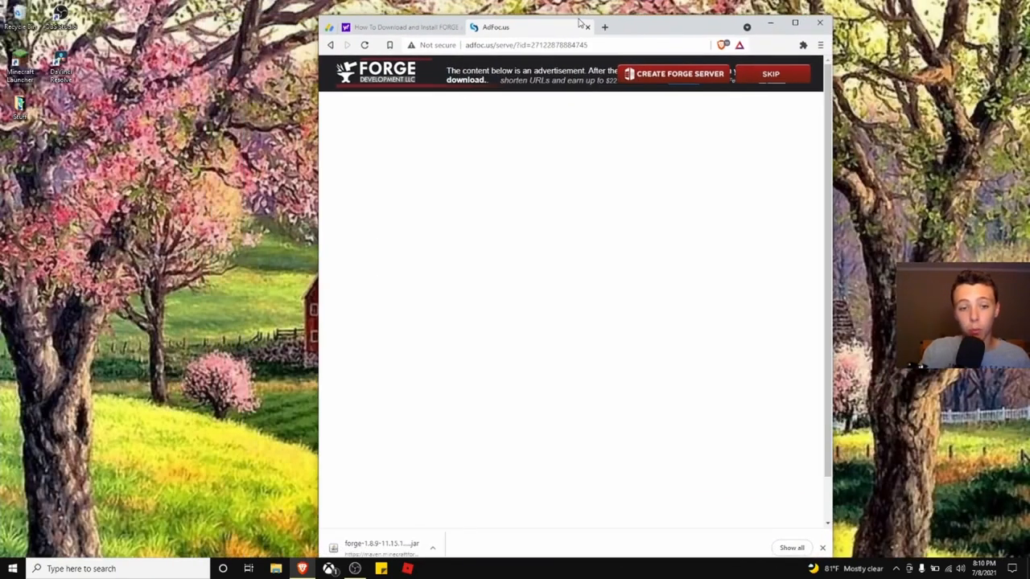
{"action": "left_click_drag", "start_coordinate": [341, 545], "coordinate": [245, 249]}
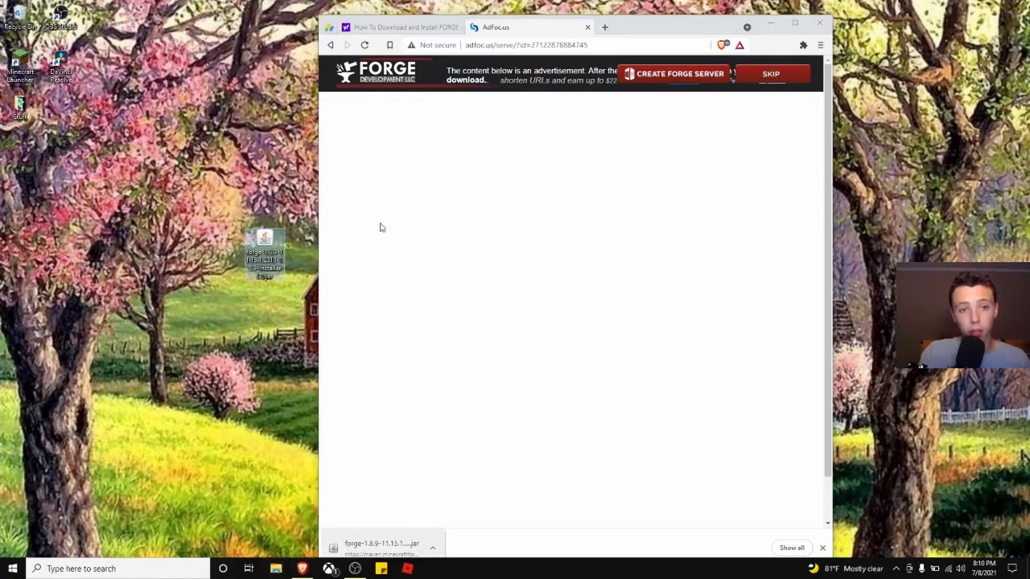
{"action": "left_click", "coordinate": [770, 23]}
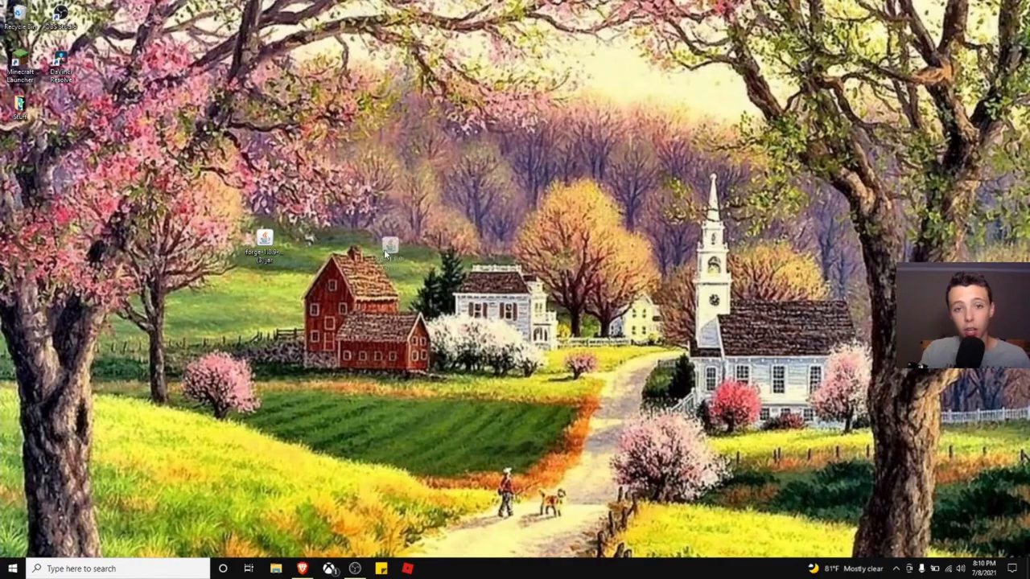
{"action": "left_click_drag", "start_coordinate": [384, 250], "coordinate": [506, 248]}
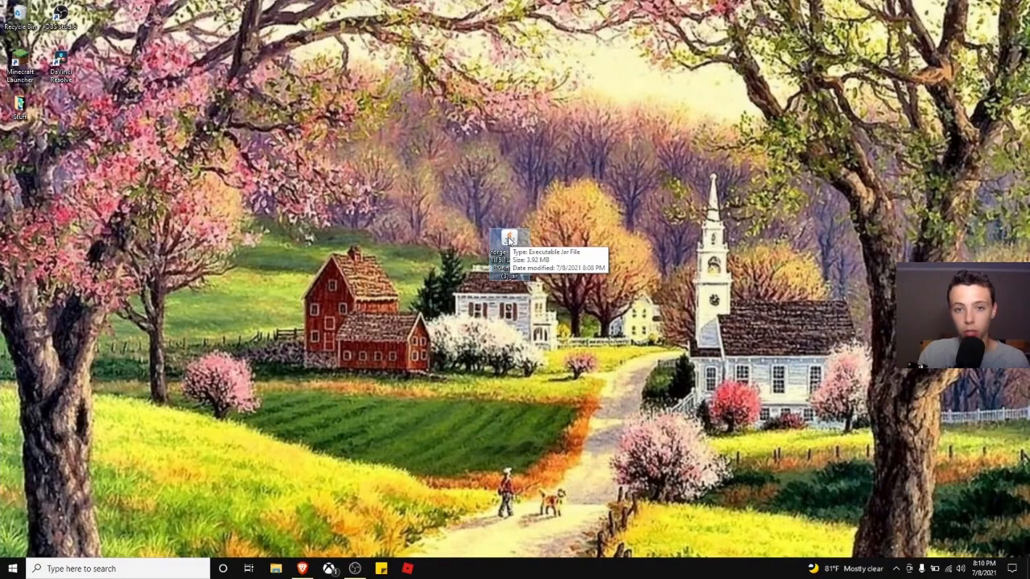
Run the Forge installer jar with Install client selected and the default .minecraft folder, and dismiss the completion dialog.
{"action": "double_click", "coordinate": [508, 238]}
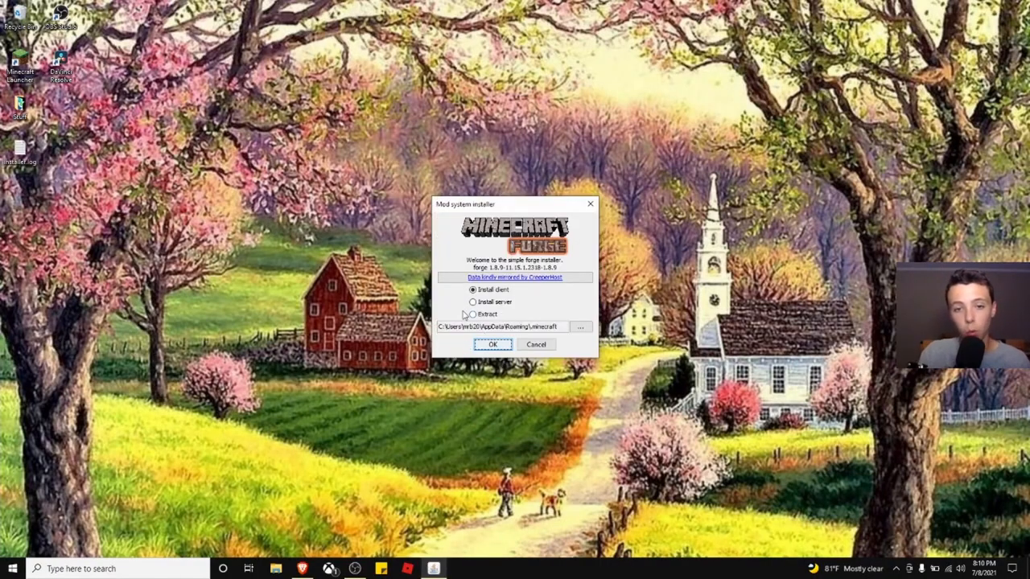
{"action": "left_click", "coordinate": [493, 346]}
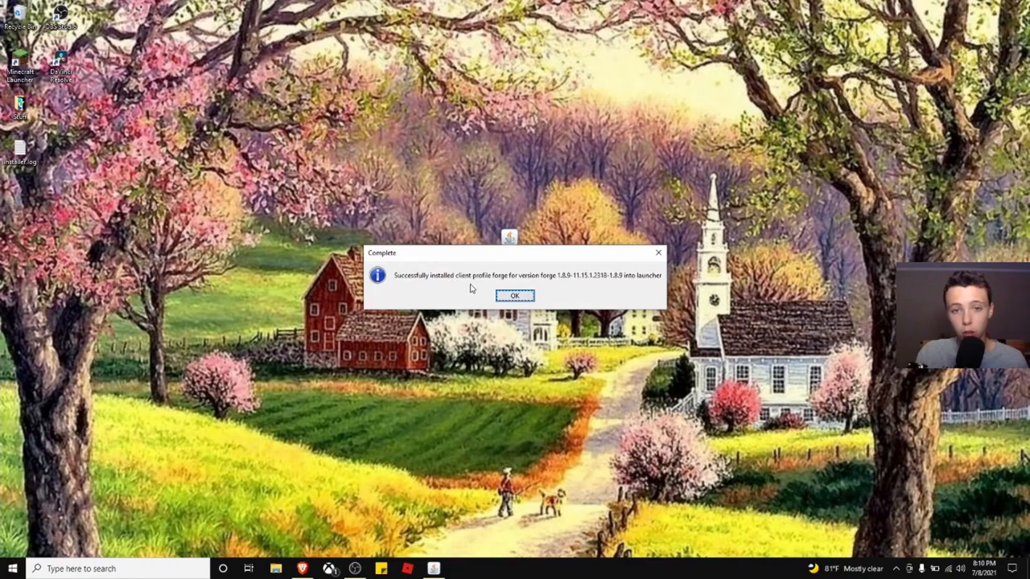
{"action": "left_click", "coordinate": [523, 297]}
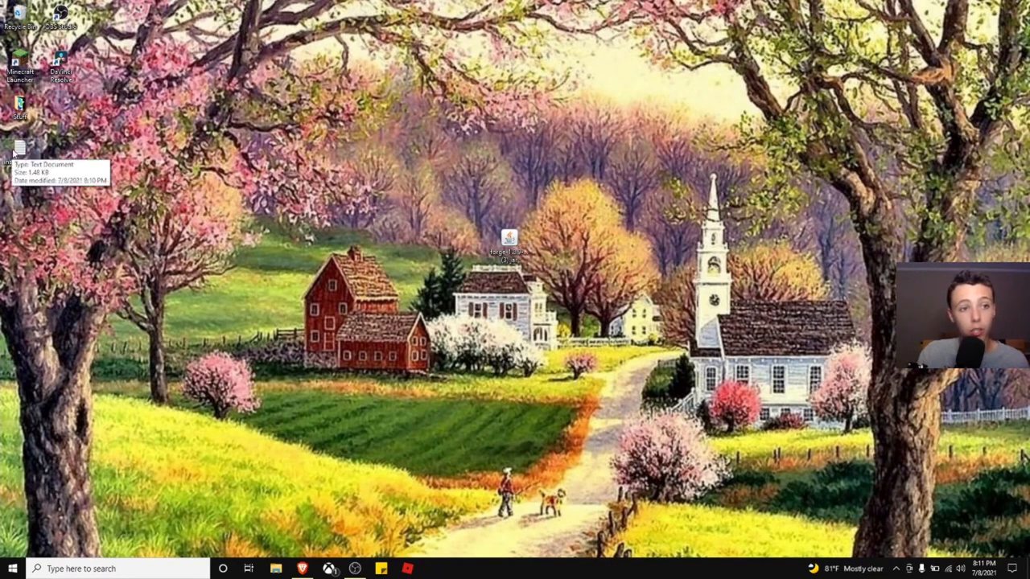
Delete the installer log from the desktop, empty the Recycle Bin, and place the Forge installer beside the other desktop icons.
{"action": "left_click_drag", "start_coordinate": [18, 148], "coordinate": [13, 12]}
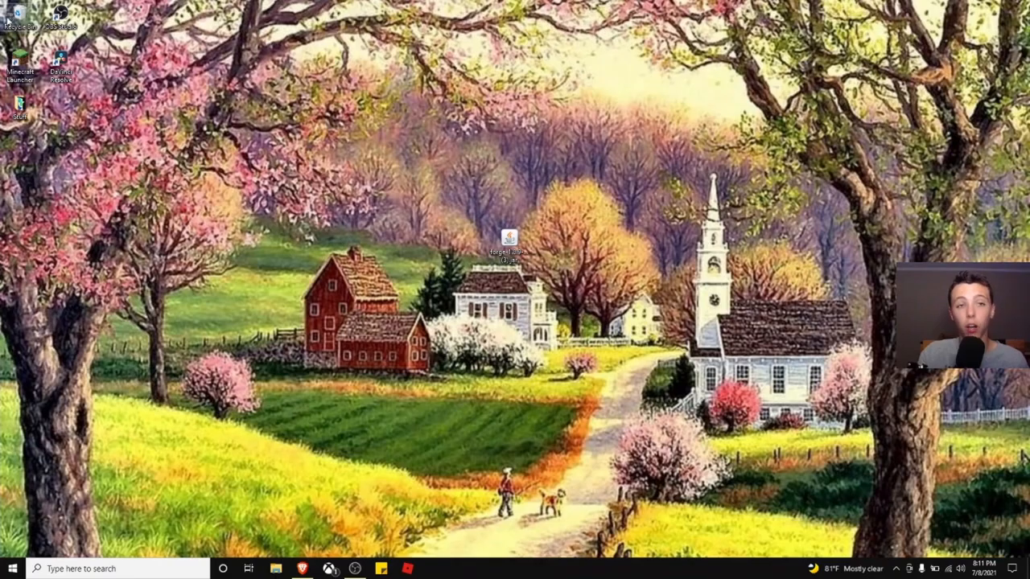
{"action": "right_click", "coordinate": [9, 20]}
{"action": "left_click", "coordinate": [32, 37]}
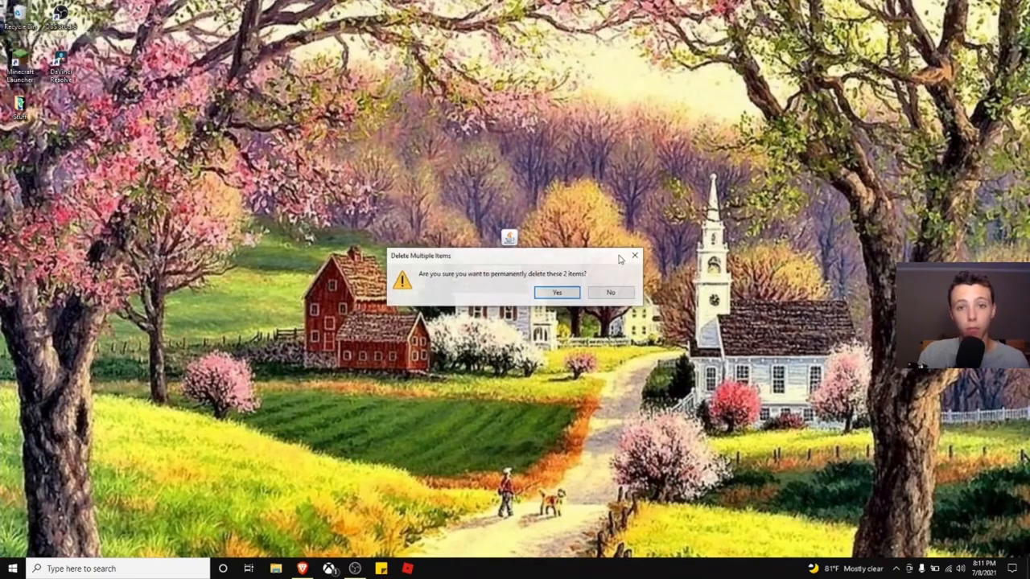
{"action": "left_click", "coordinate": [558, 293]}
{"action": "left_click_drag", "start_coordinate": [509, 240], "coordinate": [99, 33]}
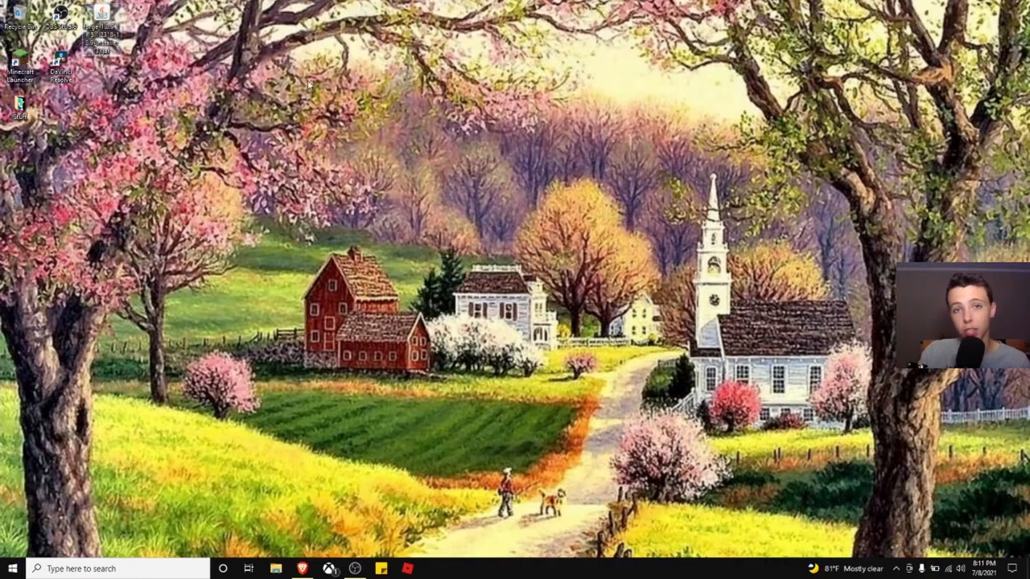
In the Minecraft Launcher, create an installation named Forge 1.8.9 using version release 1.8.9-forge1.8.9-11.15.1.2318-1.8.9.
{"action": "left_click", "coordinate": [22, 63]}
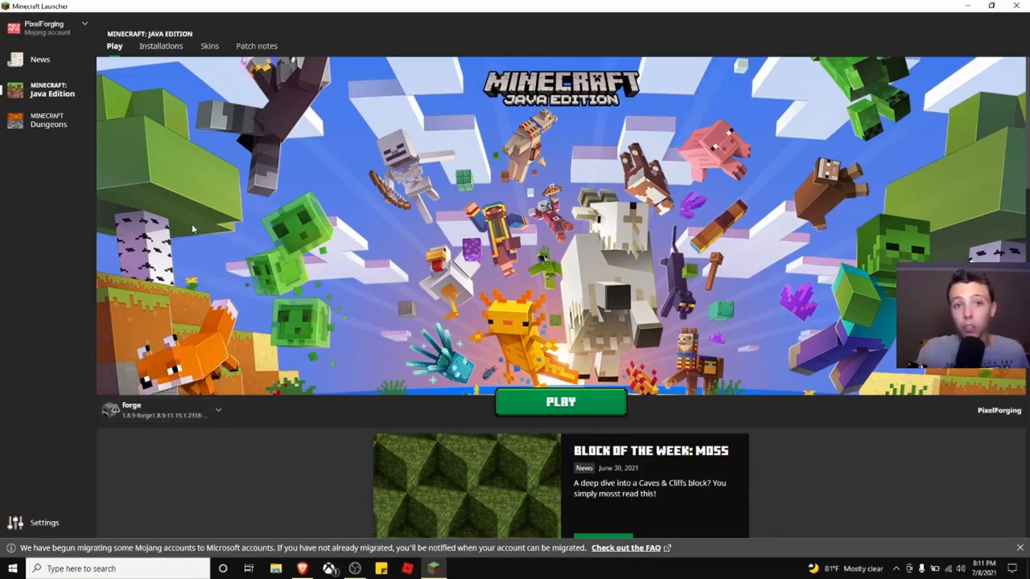
{"action": "left_click", "coordinate": [161, 47]}
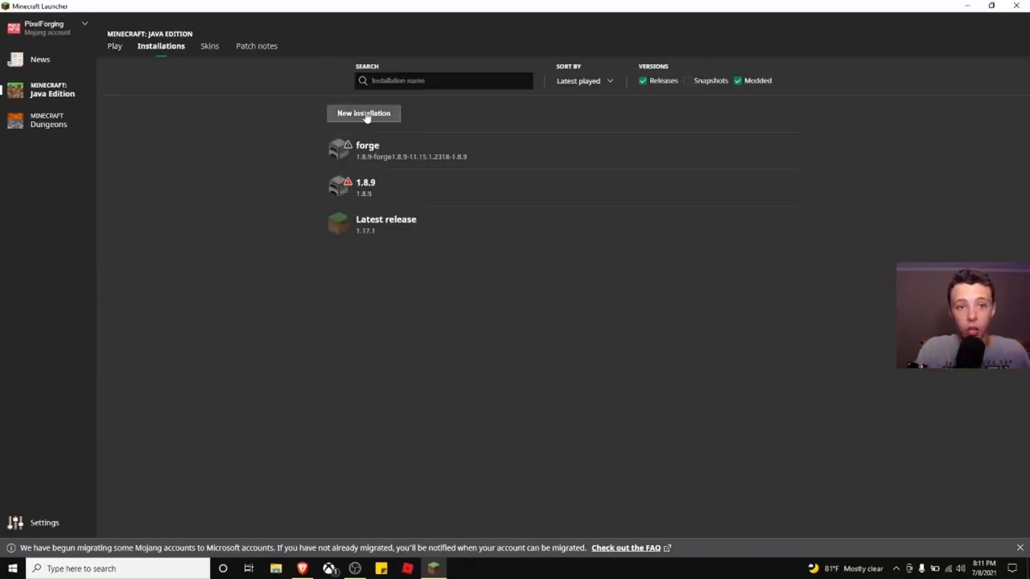
{"action": "left_click", "coordinate": [365, 112]}
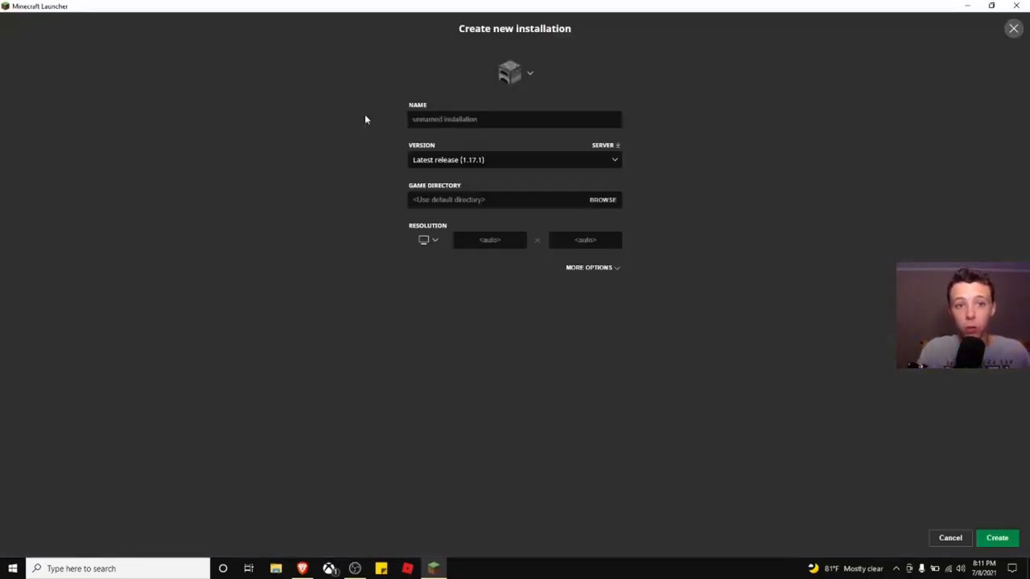
{"action": "left_click", "coordinate": [515, 163]}
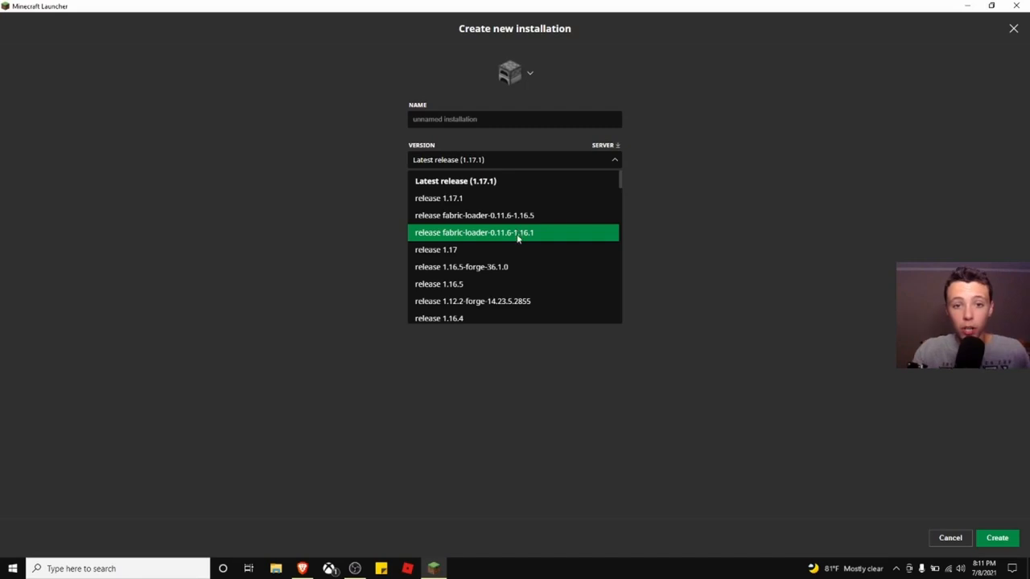
{"action": "scroll", "coordinate": [523, 240], "scroll_direction": "down", "scroll_amount": 3}
{"action": "scroll", "coordinate": [531, 243], "scroll_direction": "up", "scroll_amount": 3}
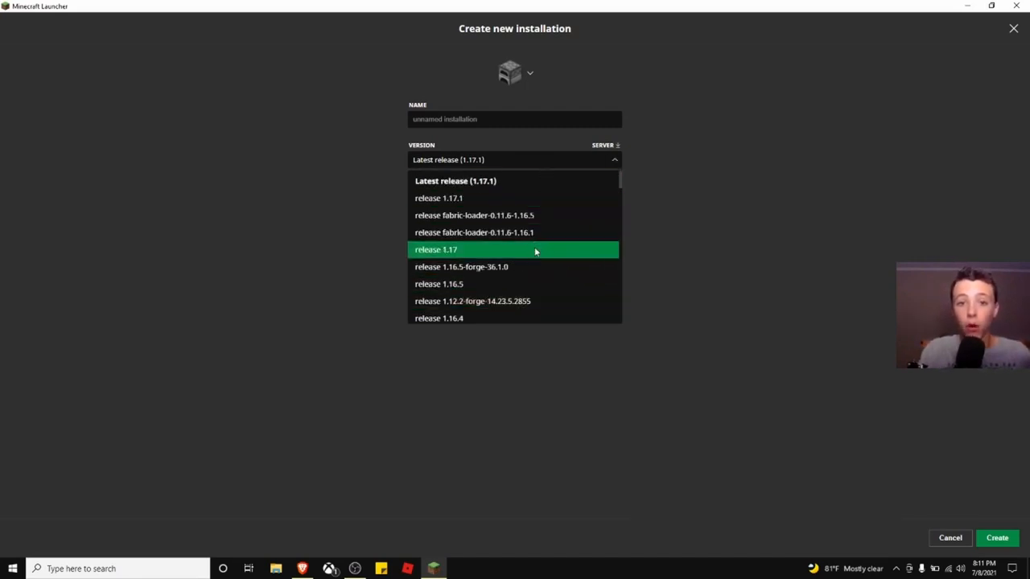
{"action": "scroll", "coordinate": [535, 252], "scroll_direction": "down", "scroll_amount": 15}
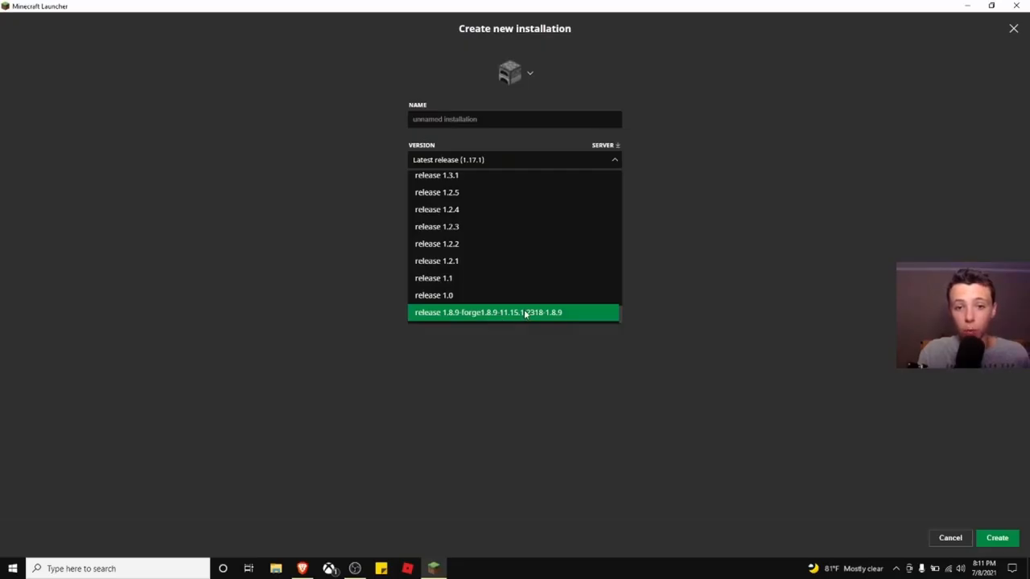
{"action": "left_click", "coordinate": [536, 315]}
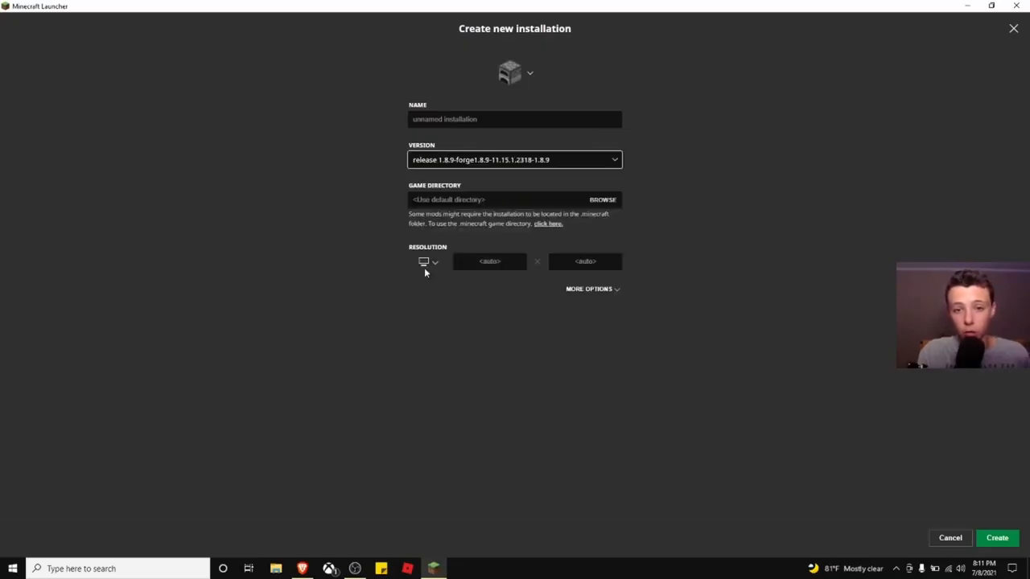
{"action": "left_click", "coordinate": [459, 119]}
{"action": "type", "text": "Forge 1.8.9"}
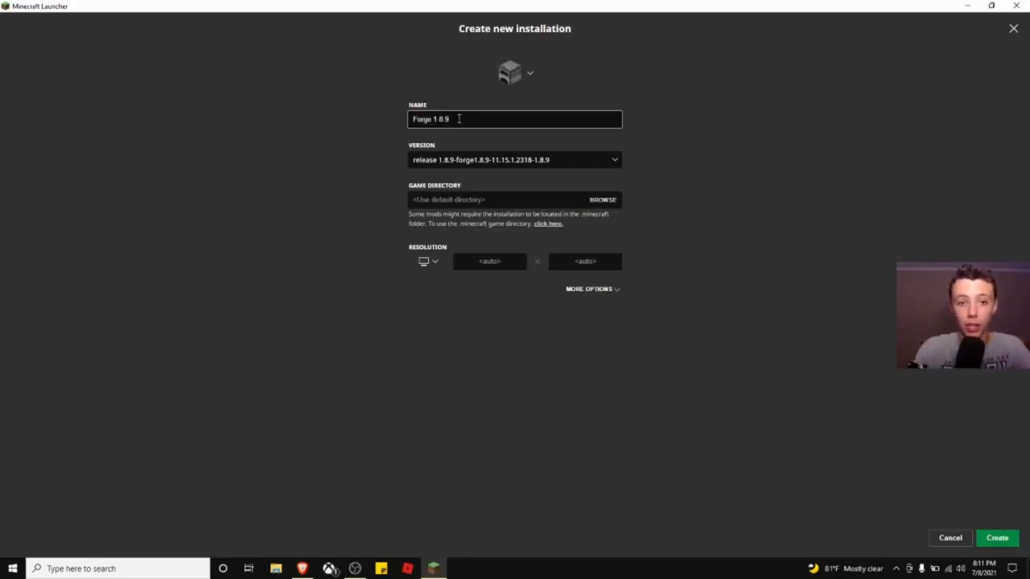
{"action": "left_click", "coordinate": [997, 538]}
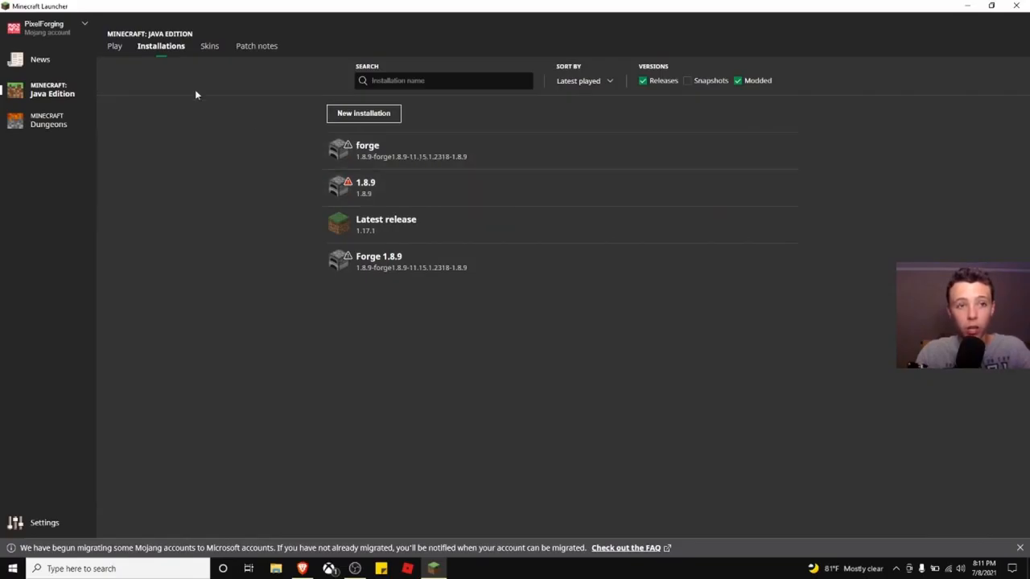
Select the Forge 1.8.9 installation for play and launch the game.
{"action": "left_click", "coordinate": [119, 50]}
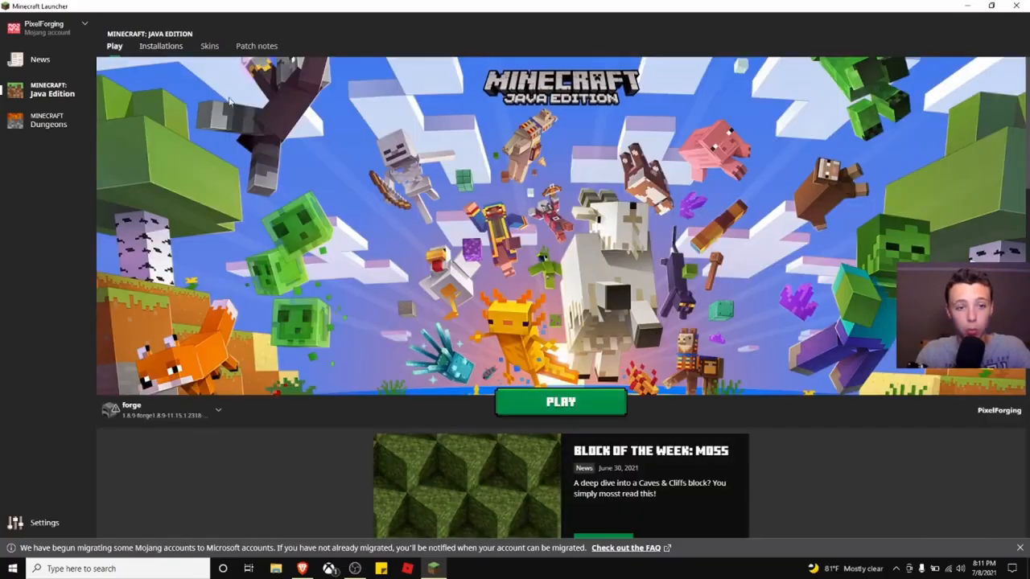
{"action": "left_click", "coordinate": [217, 415]}
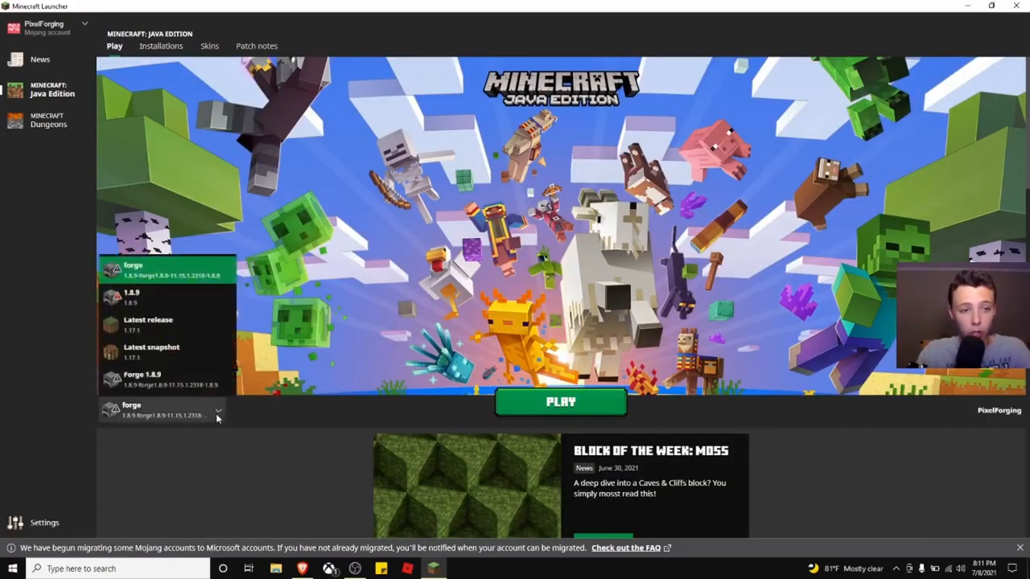
{"action": "left_click", "coordinate": [171, 375]}
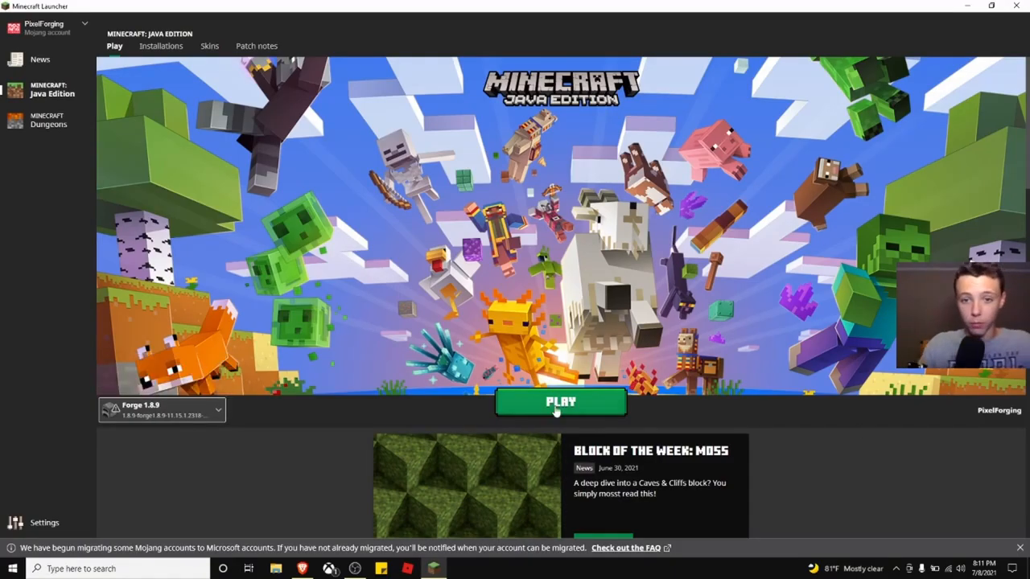
{"action": "left_click", "coordinate": [597, 407]}
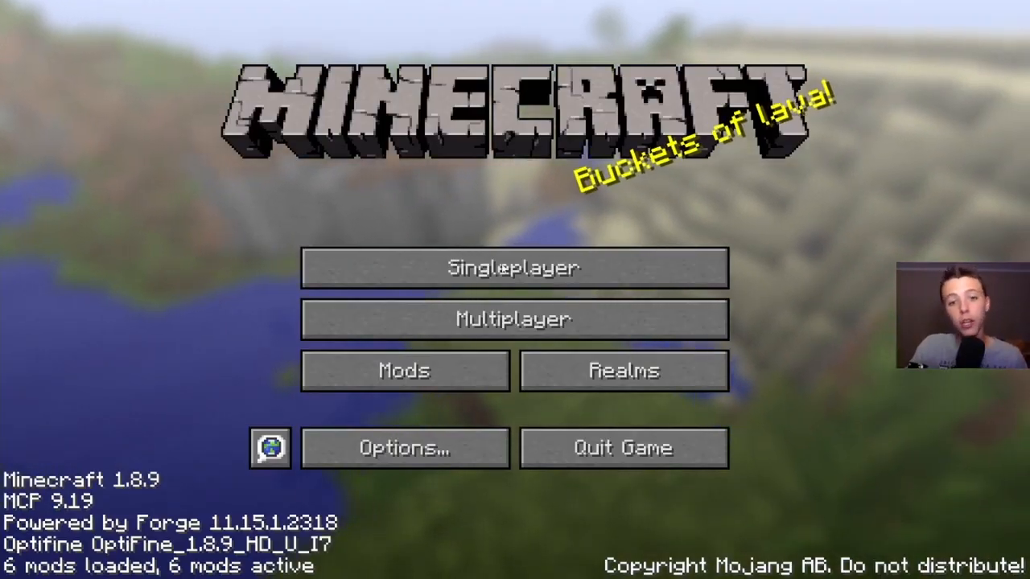
Review the loaded mods in the game's mod list, look at the multiplayer screen, and return to the title screen.
{"action": "left_click", "coordinate": [440, 384]}
{"action": "scroll", "coordinate": [211, 218], "scroll_direction": "down", "scroll_amount": 4}
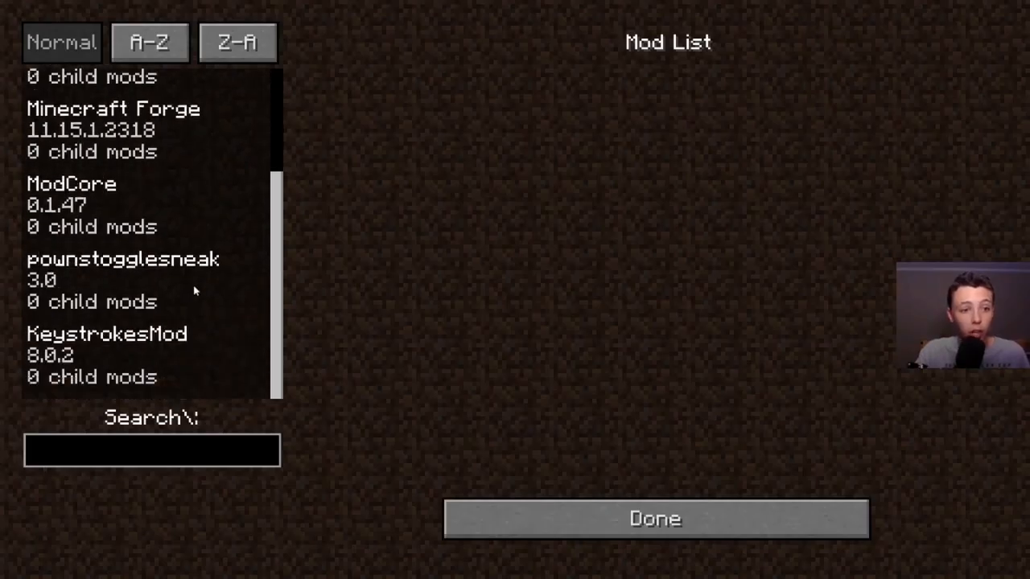
{"action": "scroll", "coordinate": [230, 325], "scroll_direction": "up", "scroll_amount": 2}
{"action": "left_click", "coordinate": [616, 527]}
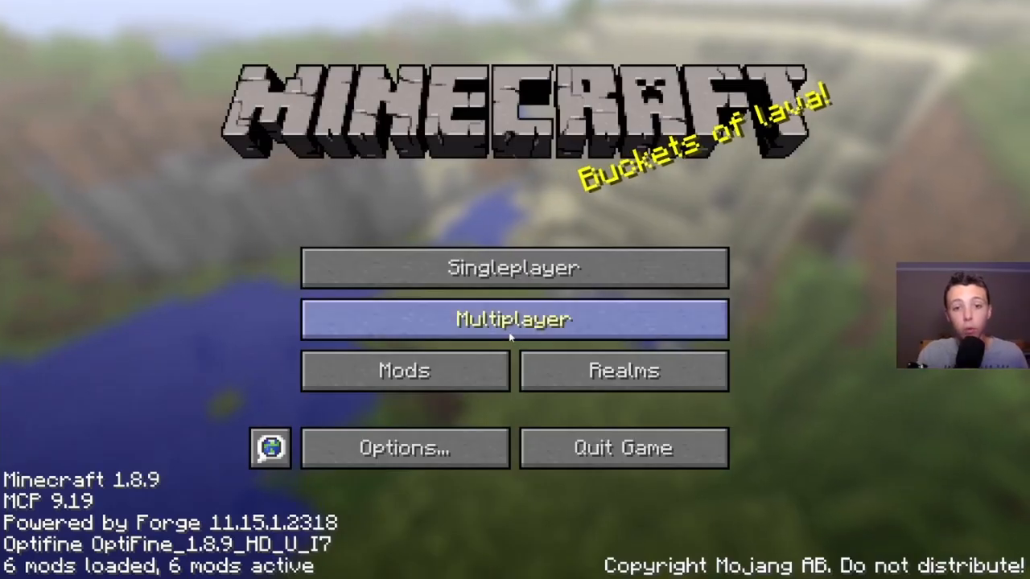
{"action": "left_click", "coordinate": [511, 335]}
{"action": "left_click", "coordinate": [748, 550]}
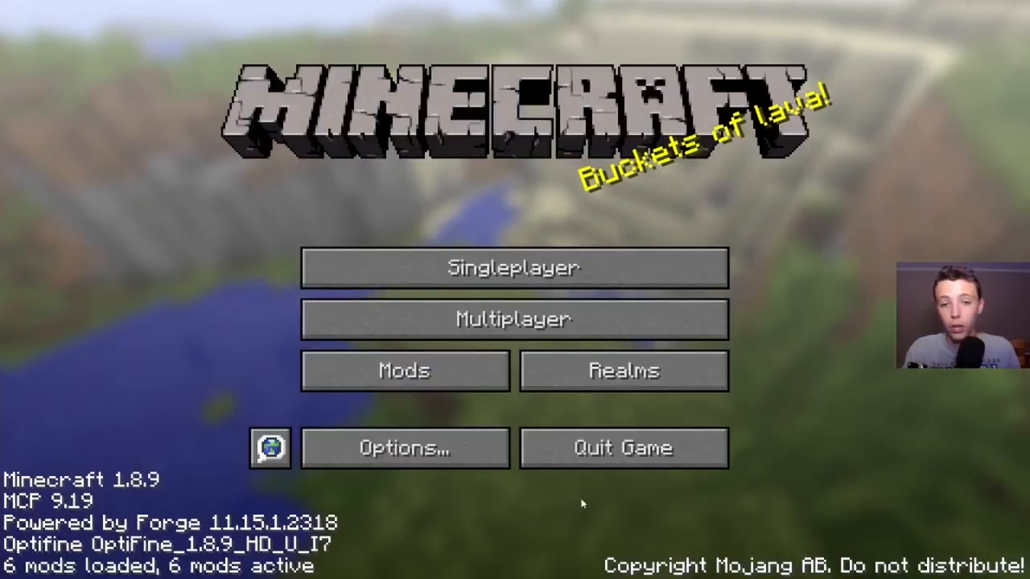